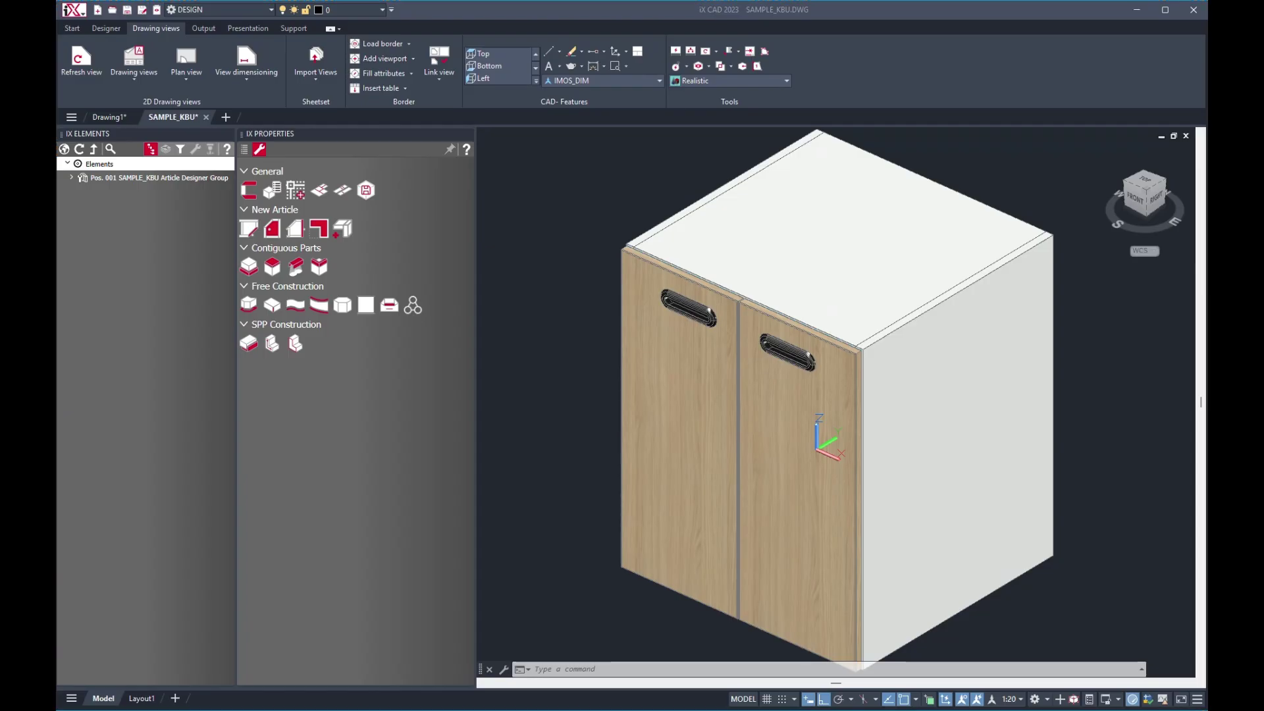
- Open the SAMPLE_KBU article for modification in the Article Designer and set the visual style to 2D Wireframe
{"action": "left_click", "coordinate": [159, 178]}
{"action": "left_click", "coordinate": [106, 28]}
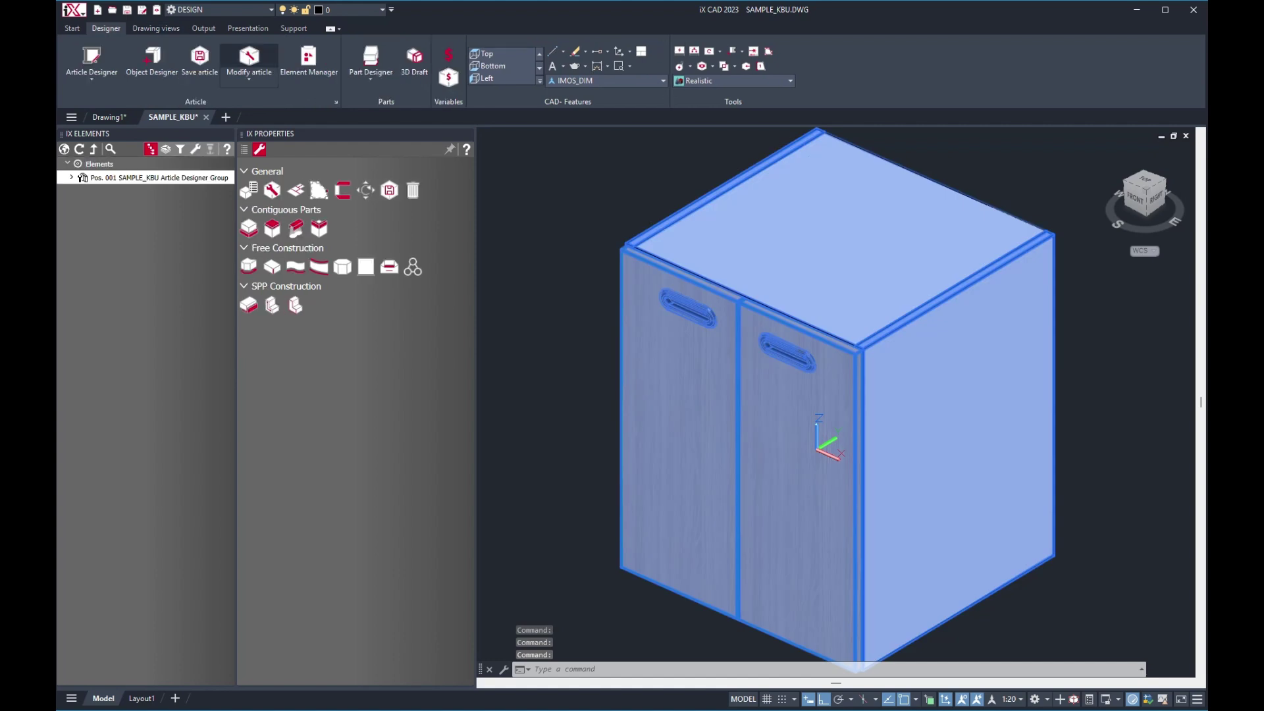
{"action": "left_click", "coordinate": [249, 59]}
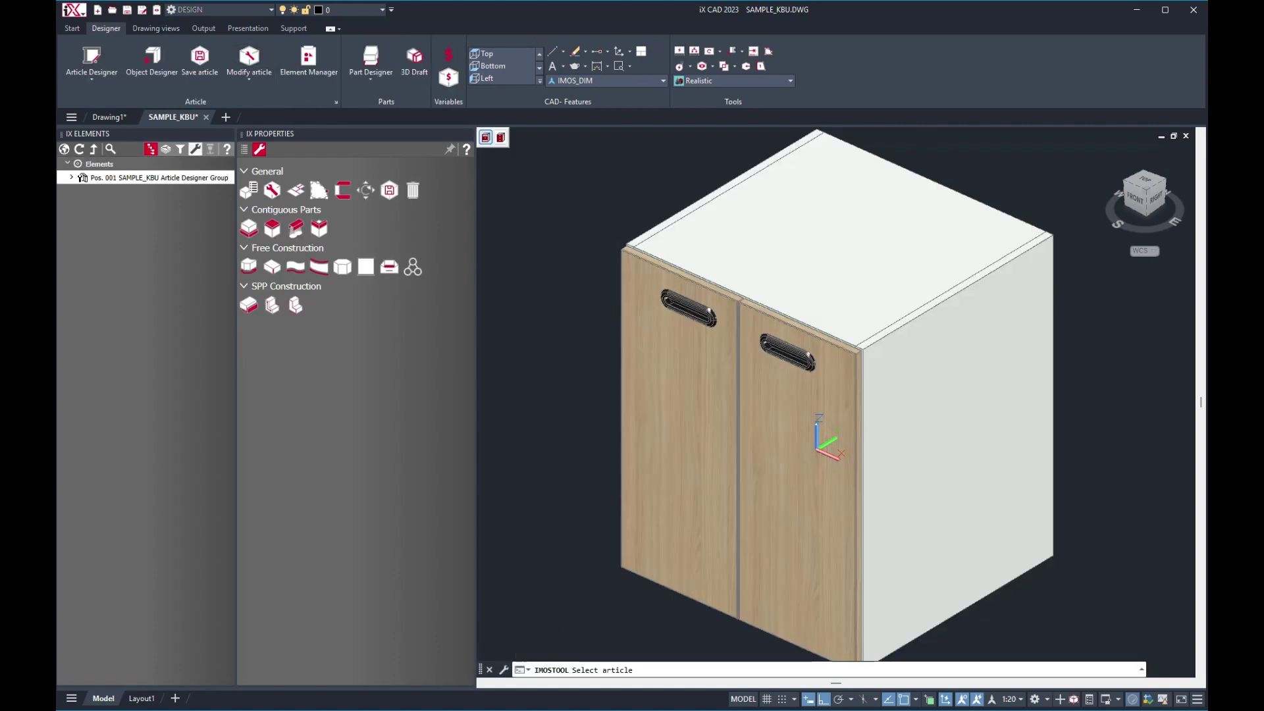
{"action": "left_click", "coordinate": [627, 238]}
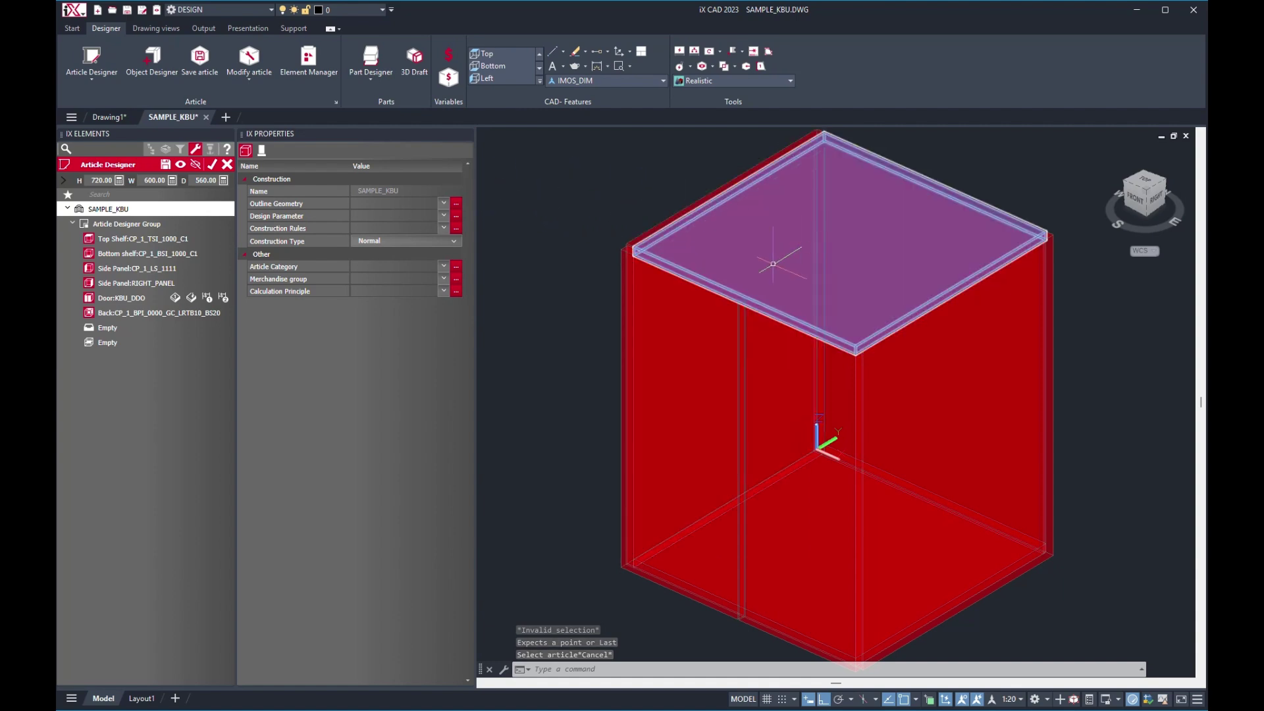
{"action": "left_click", "coordinate": [790, 81]}
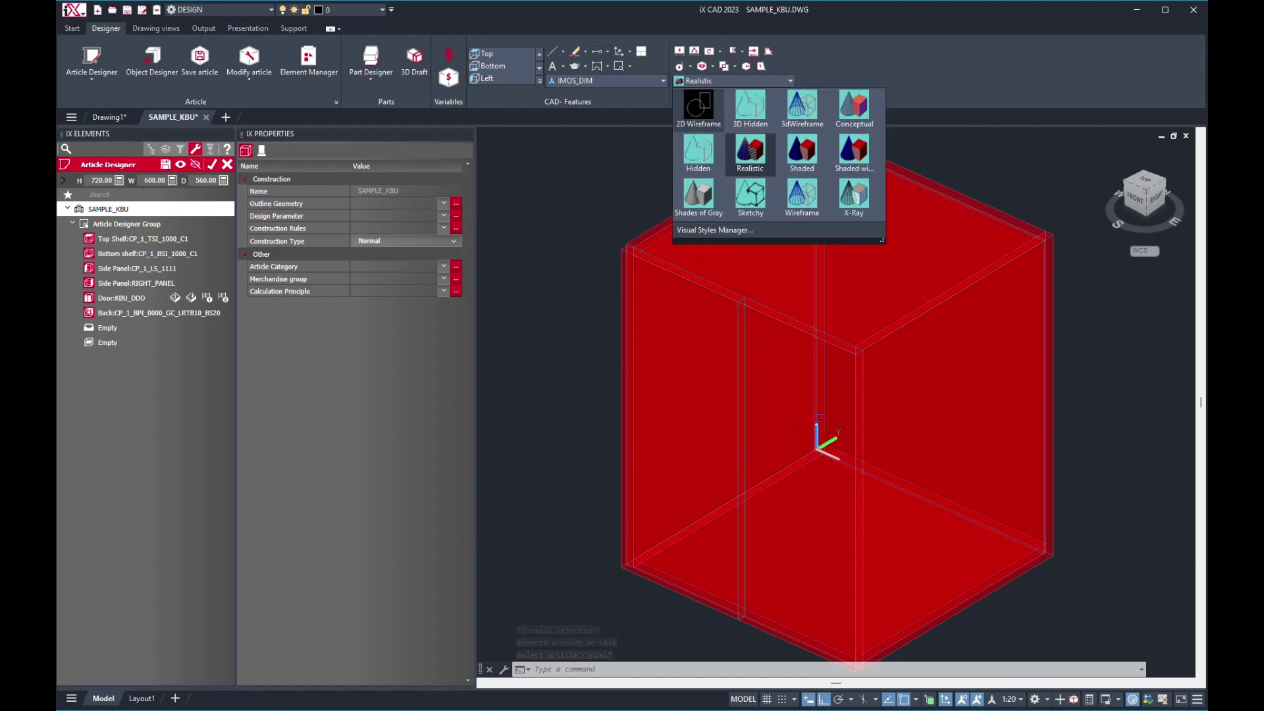
{"action": "left_click", "coordinate": [697, 105]}
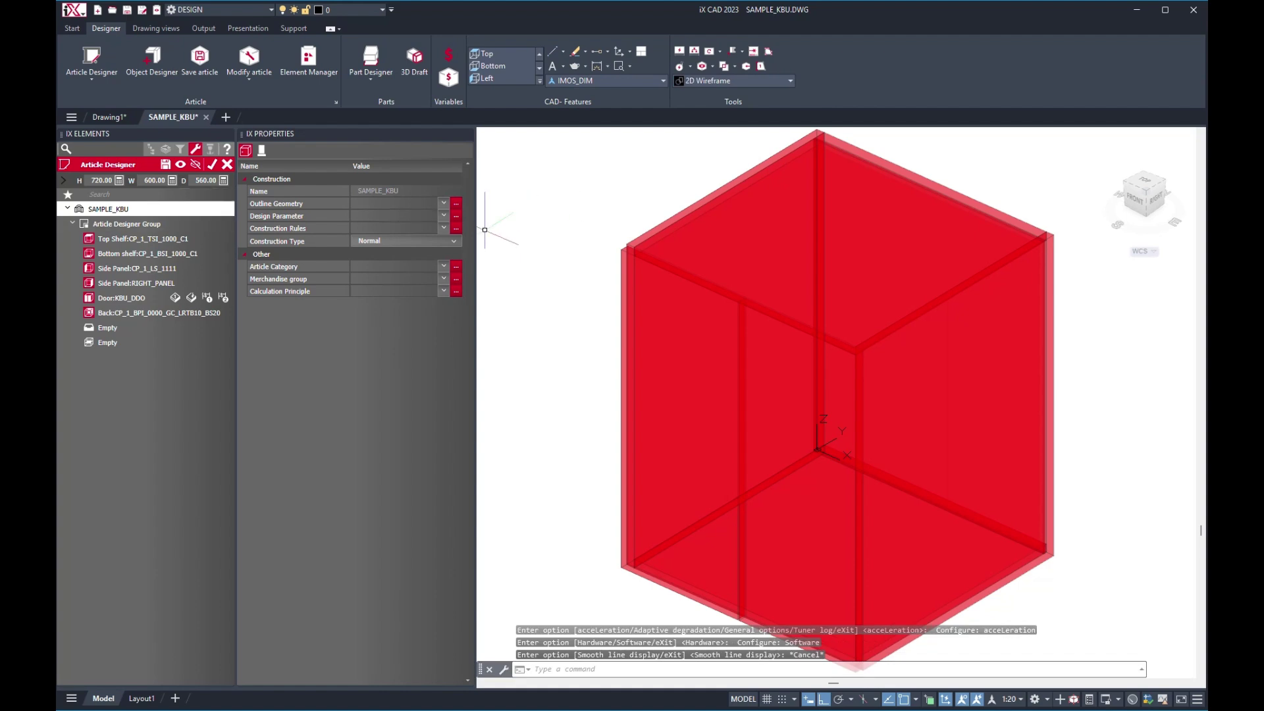
- Open the right side panel's construction principle for editing and set its lineboring drill orientation to From outside
{"action": "left_click", "coordinate": [136, 283]}
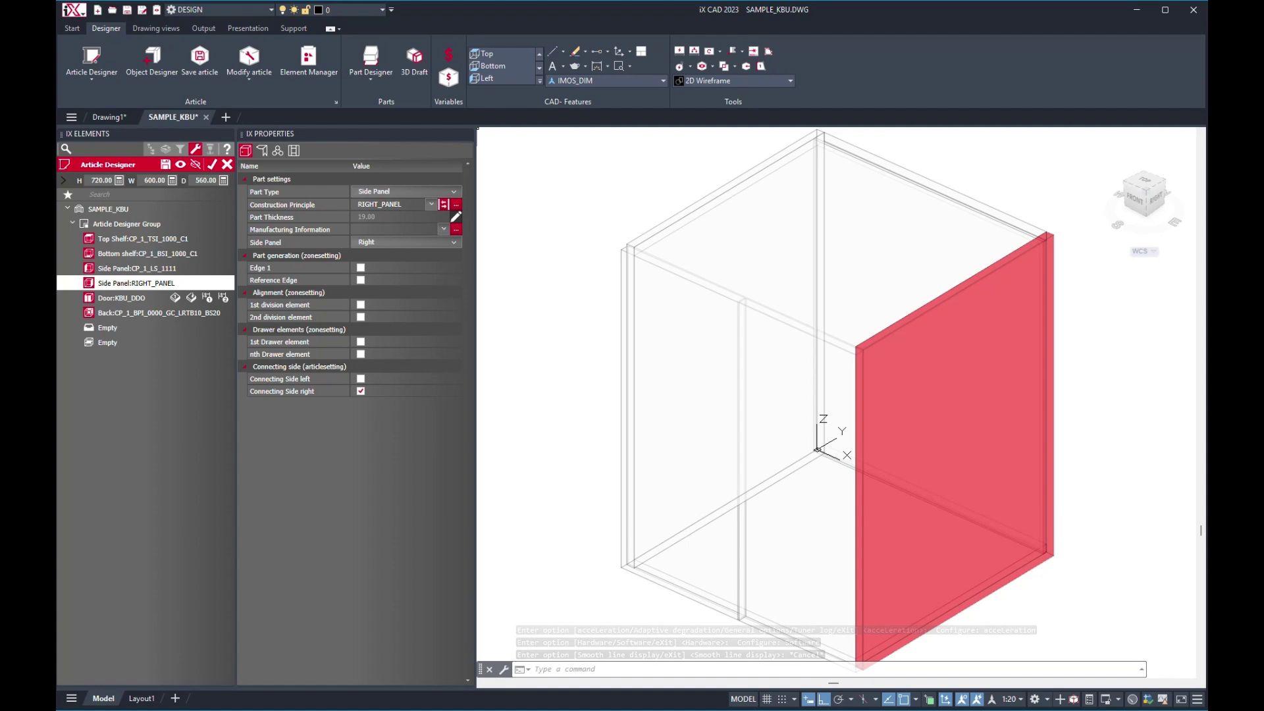
{"action": "left_click", "coordinate": [456, 205]}
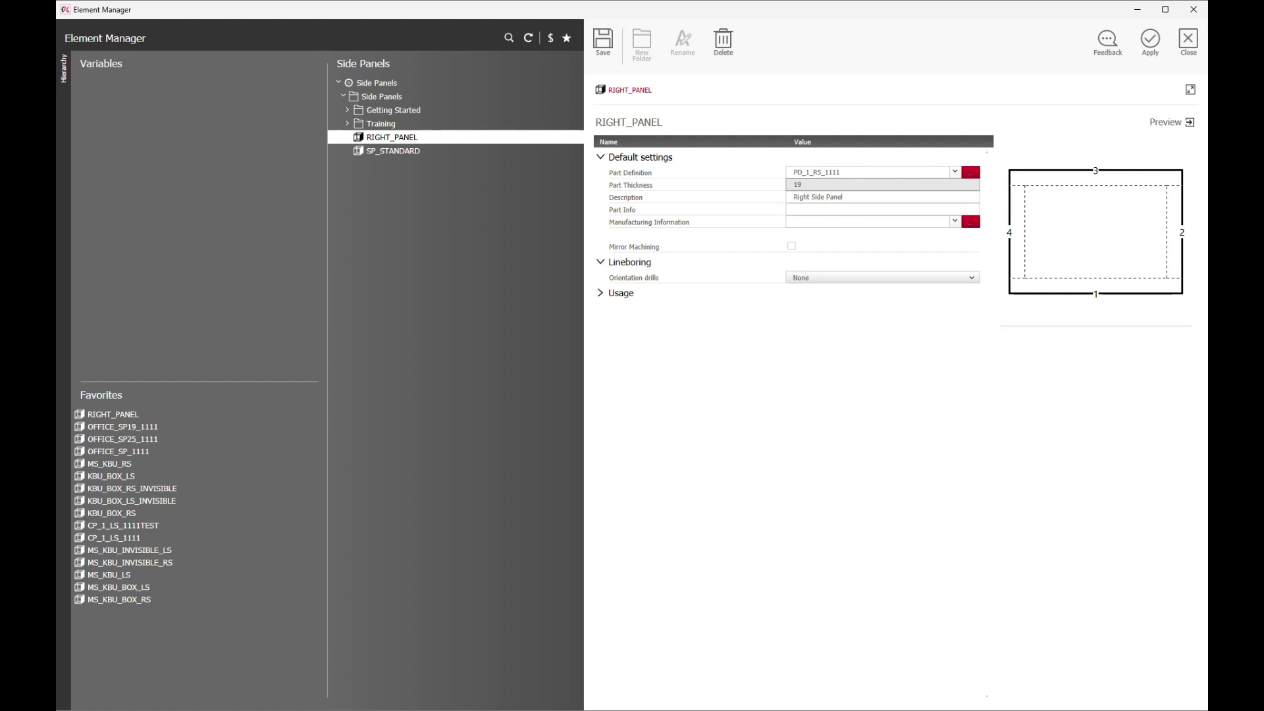
{"action": "left_click", "coordinate": [970, 277]}
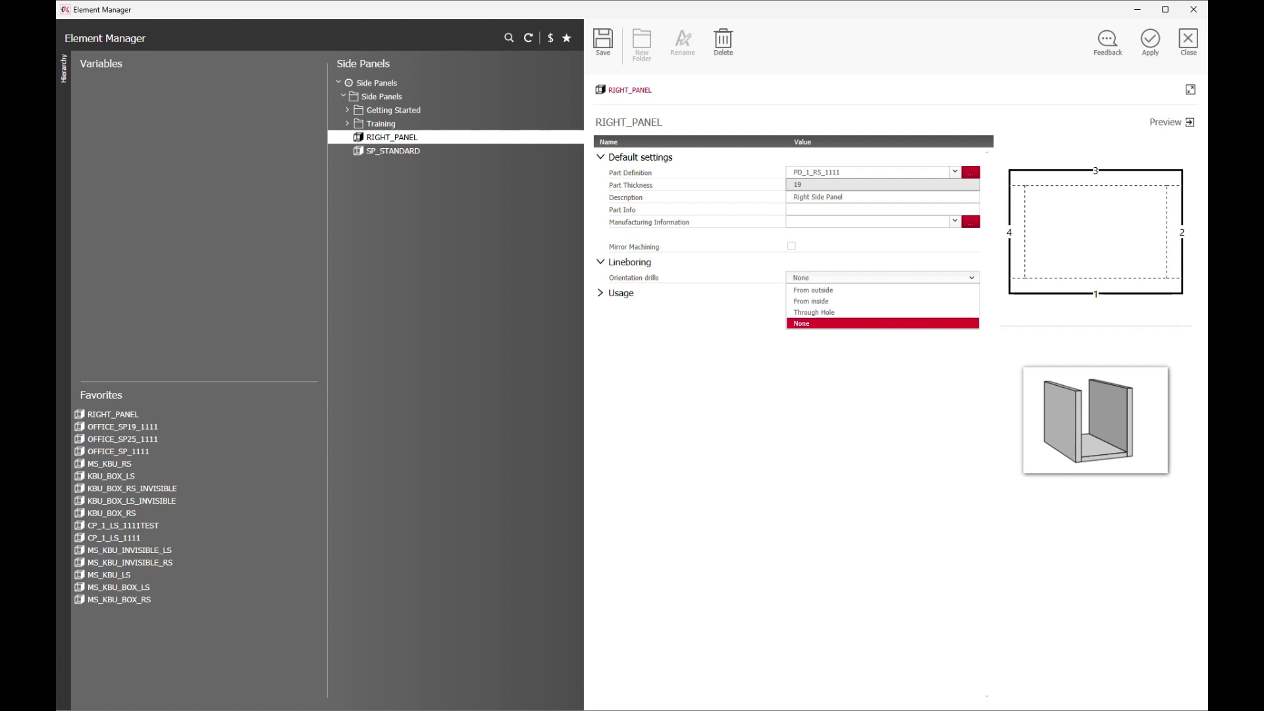
{"action": "left_click", "coordinate": [971, 277]}
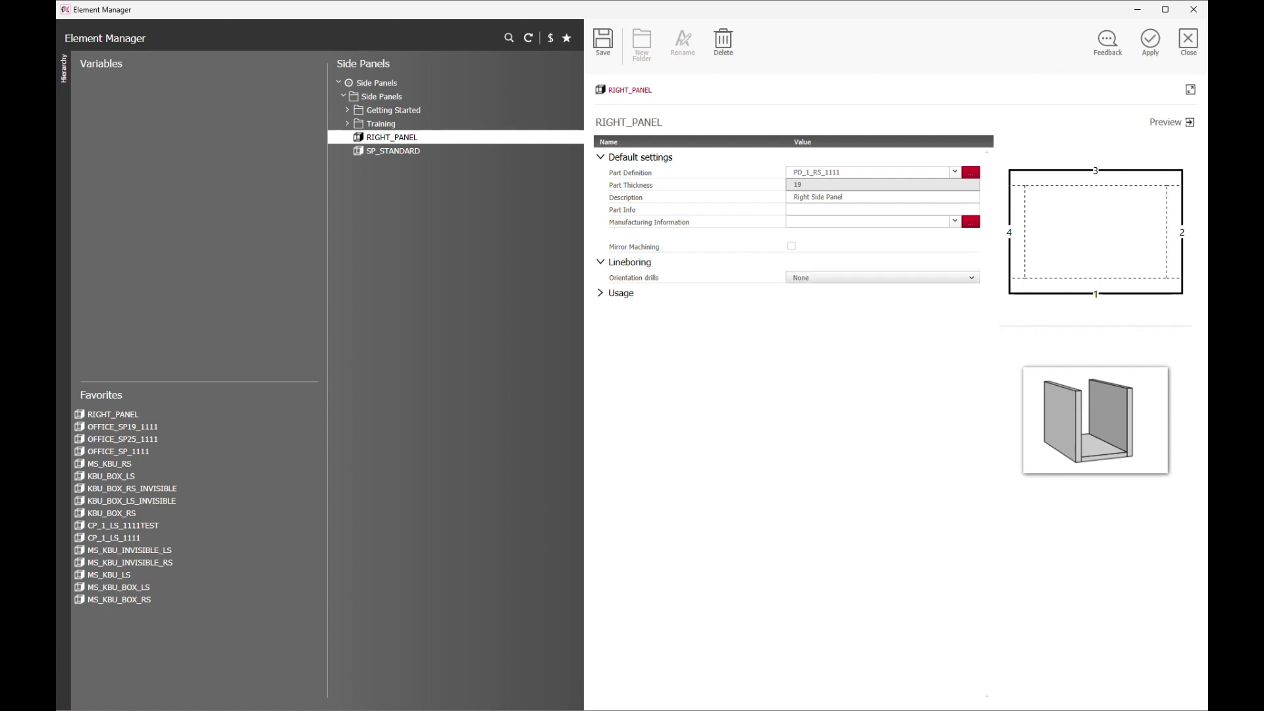
{"action": "left_click", "coordinate": [970, 278]}
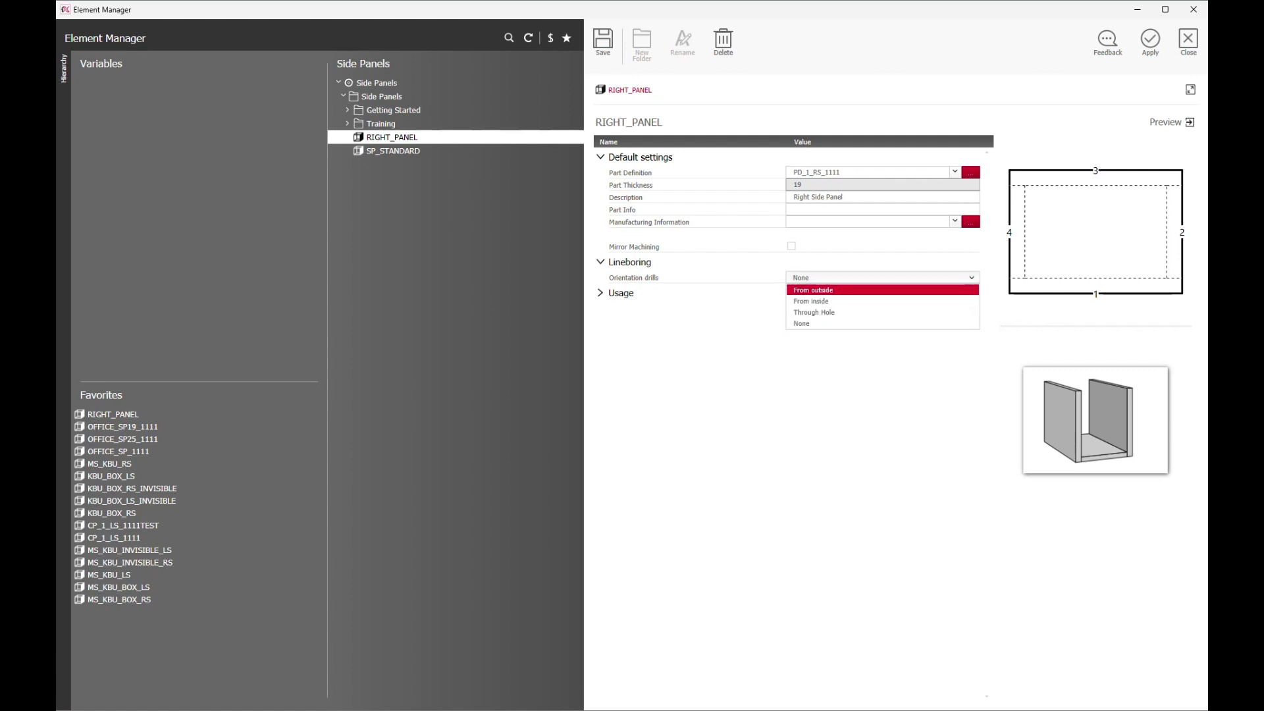
{"action": "key", "text": "Return"}
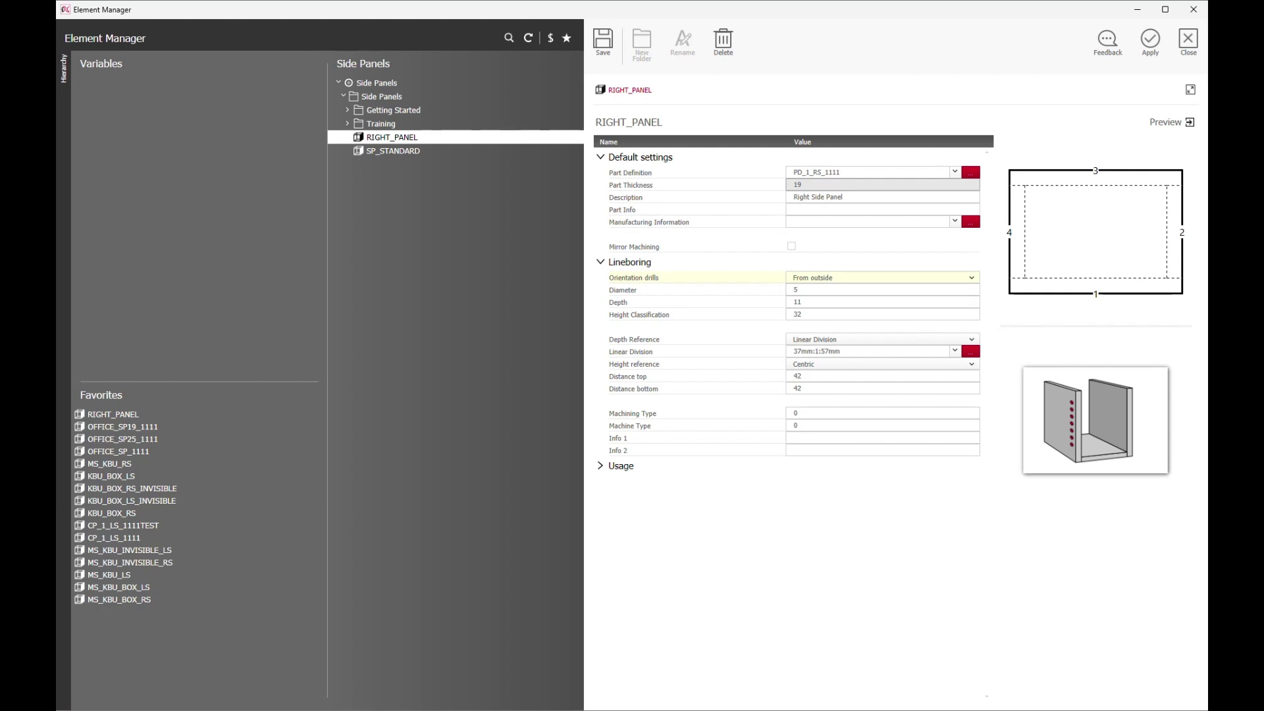
- Go through the lineboring parameters of RIGHT_PANEL and set the height reference to Bottom
{"action": "key", "text": "Tab"}
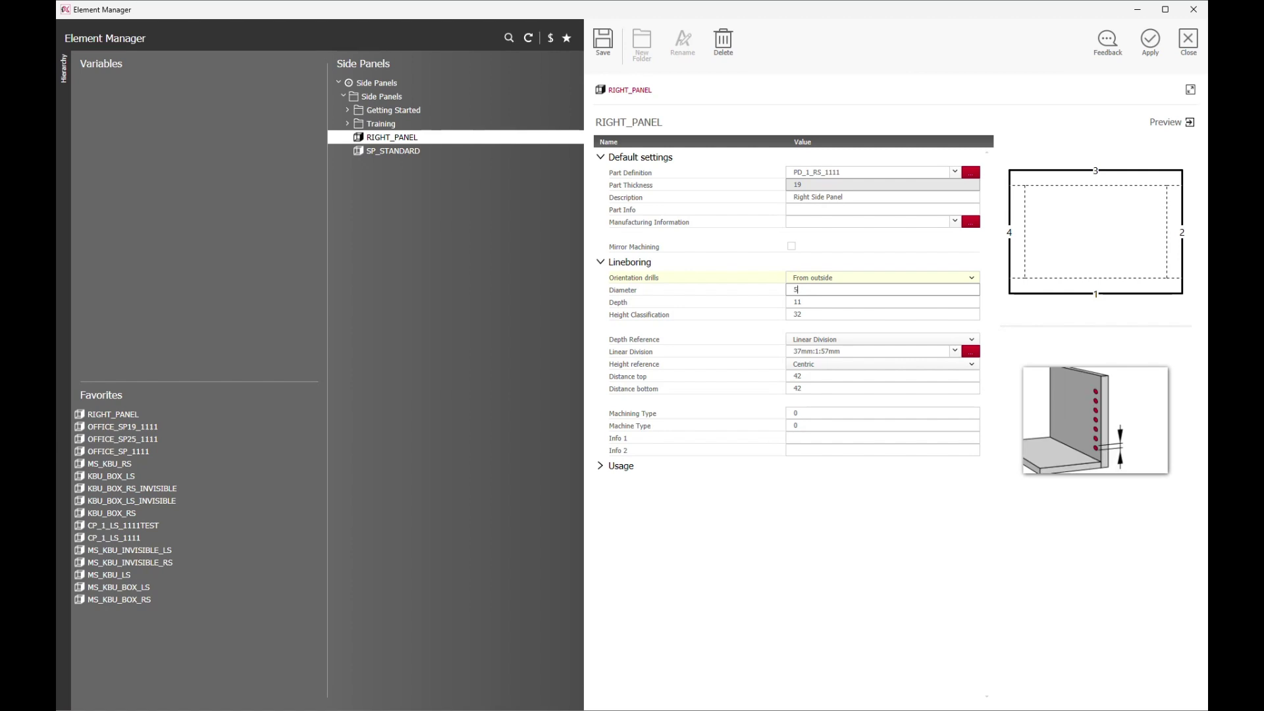
{"action": "key", "text": "Tab"}
{"action": "key", "text": "Tab"}
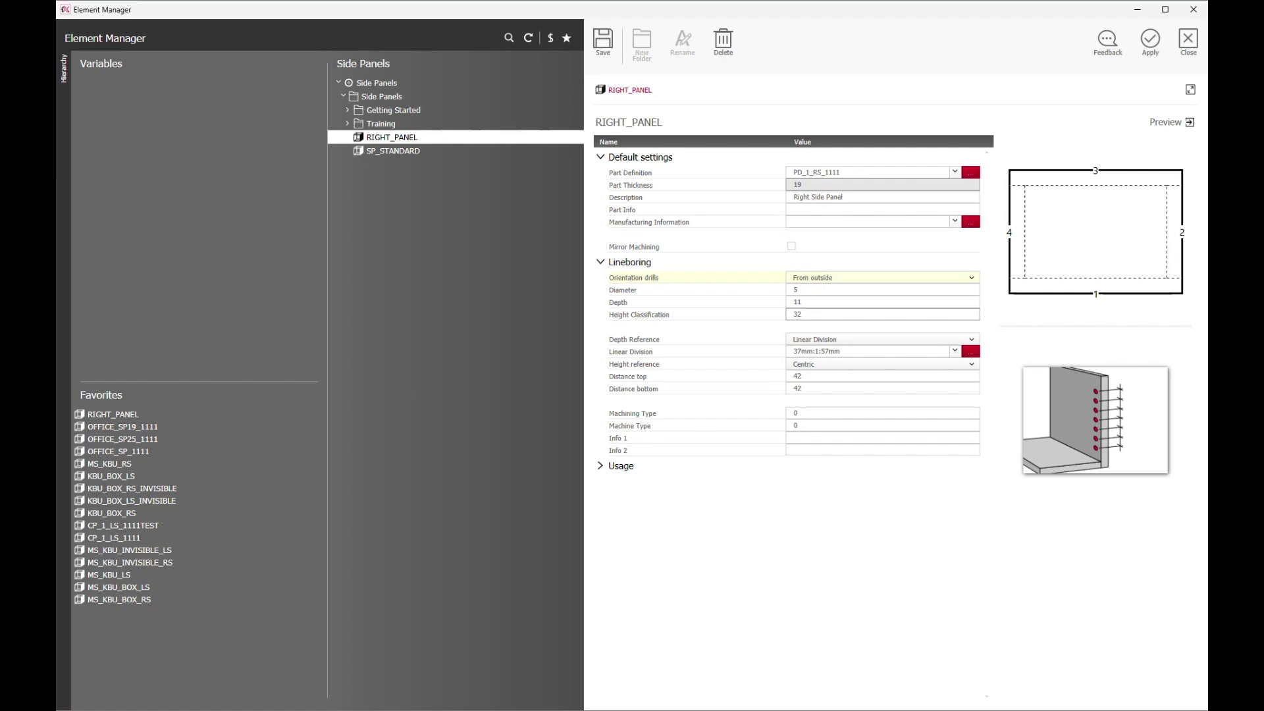
{"action": "key", "text": "Tab"}
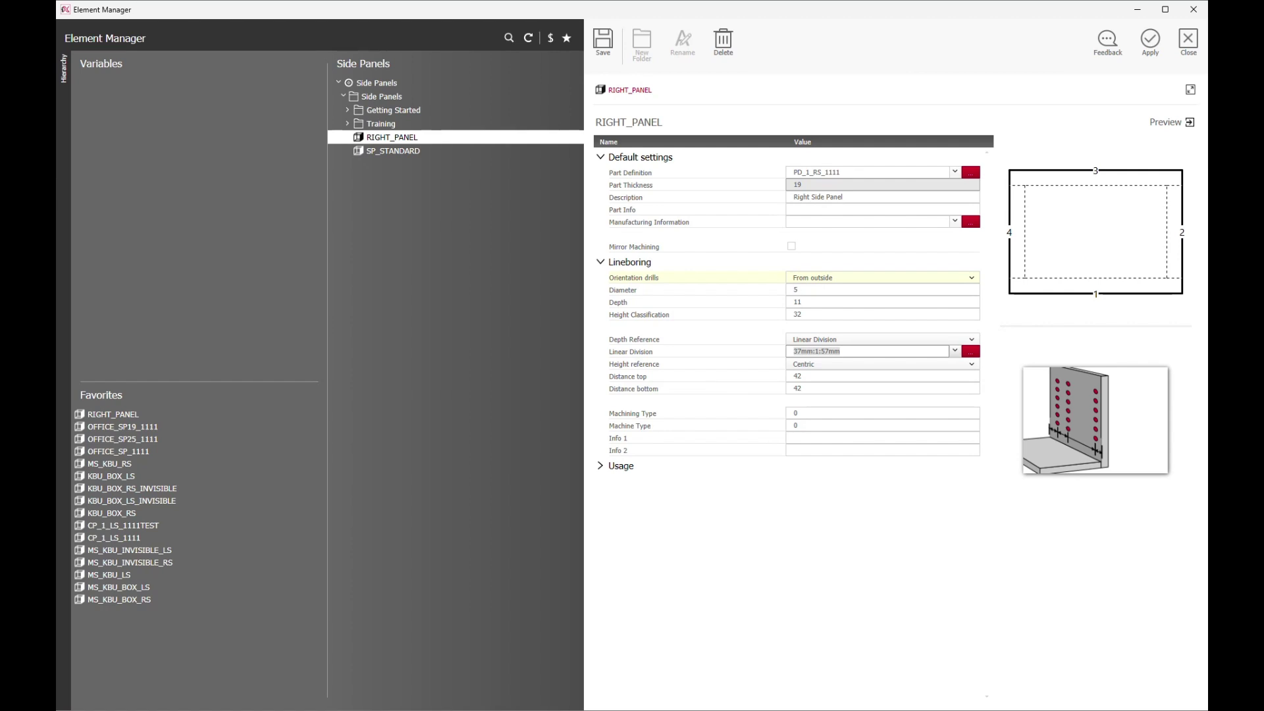
{"action": "key", "text": "Tab"}
{"action": "key", "text": "alt+Down"}
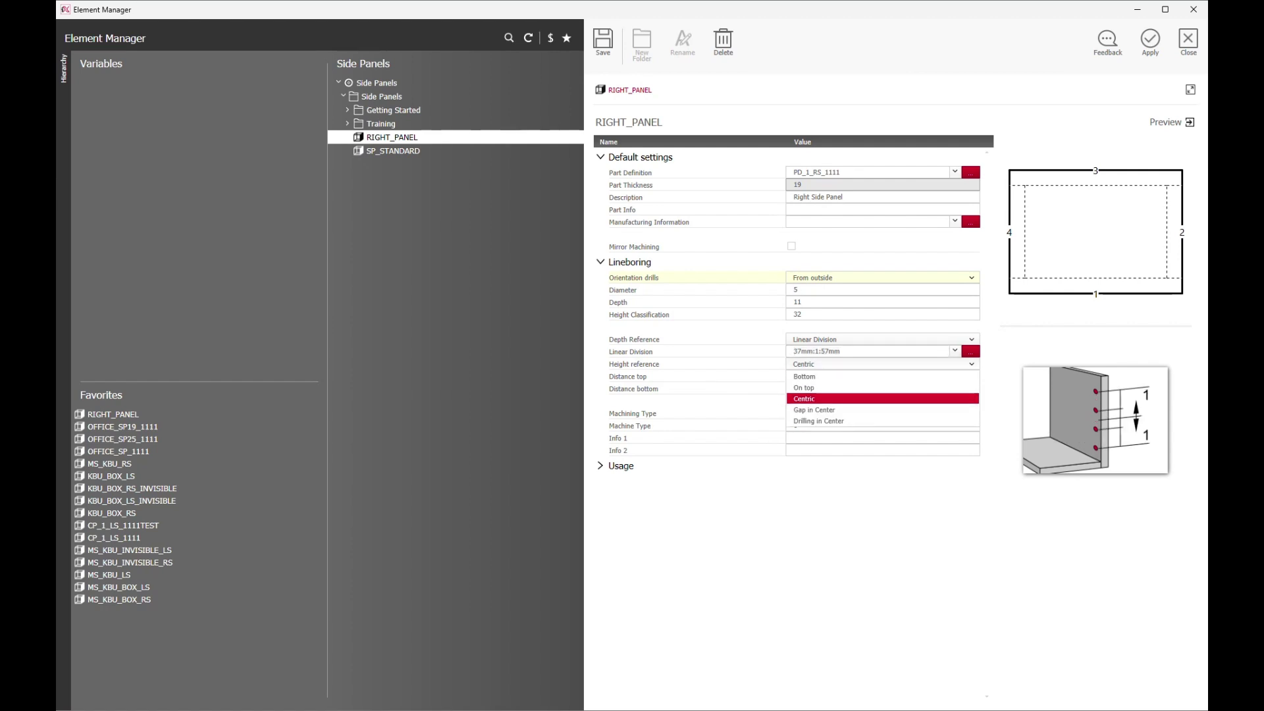
{"action": "key", "text": "Escape"}
{"action": "key", "text": "alt+Down"}
{"action": "key", "text": "alt+Down"}
{"action": "key", "text": "alt+Down"}
{"action": "key", "text": "Up"}
{"action": "key", "text": "Up"}
{"action": "key", "text": "Return"}
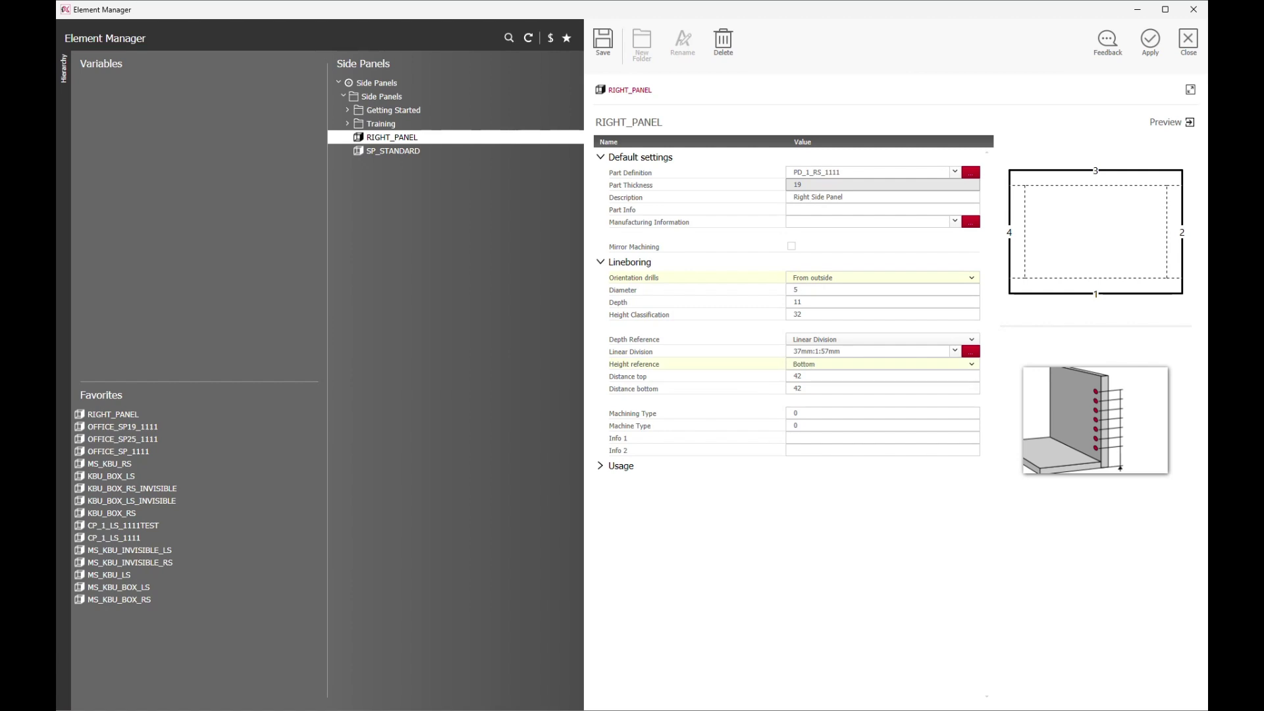
- Try Gap in Center and Drilling in Center as the lineboring height reference and return it to Bottom
{"action": "key", "text": "shift+Tab"}
{"action": "key", "text": "alt+Down"}
{"action": "key", "text": "Down"}
{"action": "key", "text": "Down"}
{"action": "key", "text": "Down"}
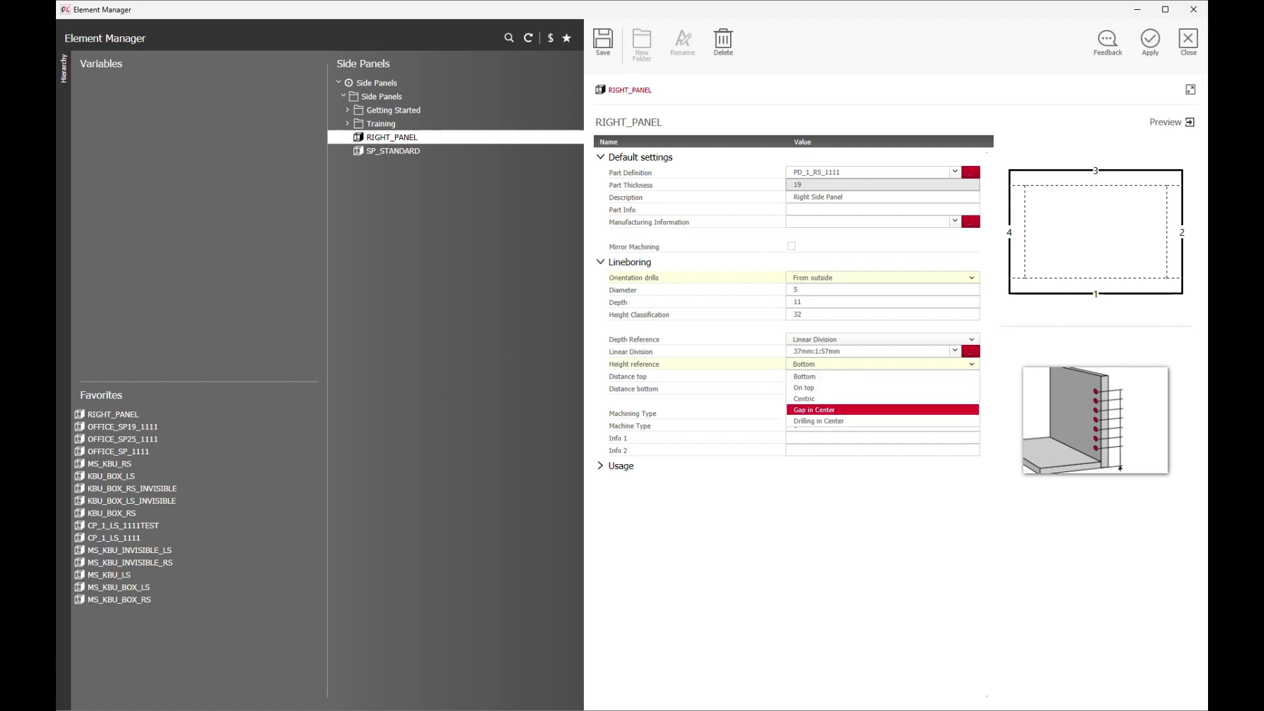
{"action": "key", "text": "Return"}
{"action": "key", "text": "alt+Down"}
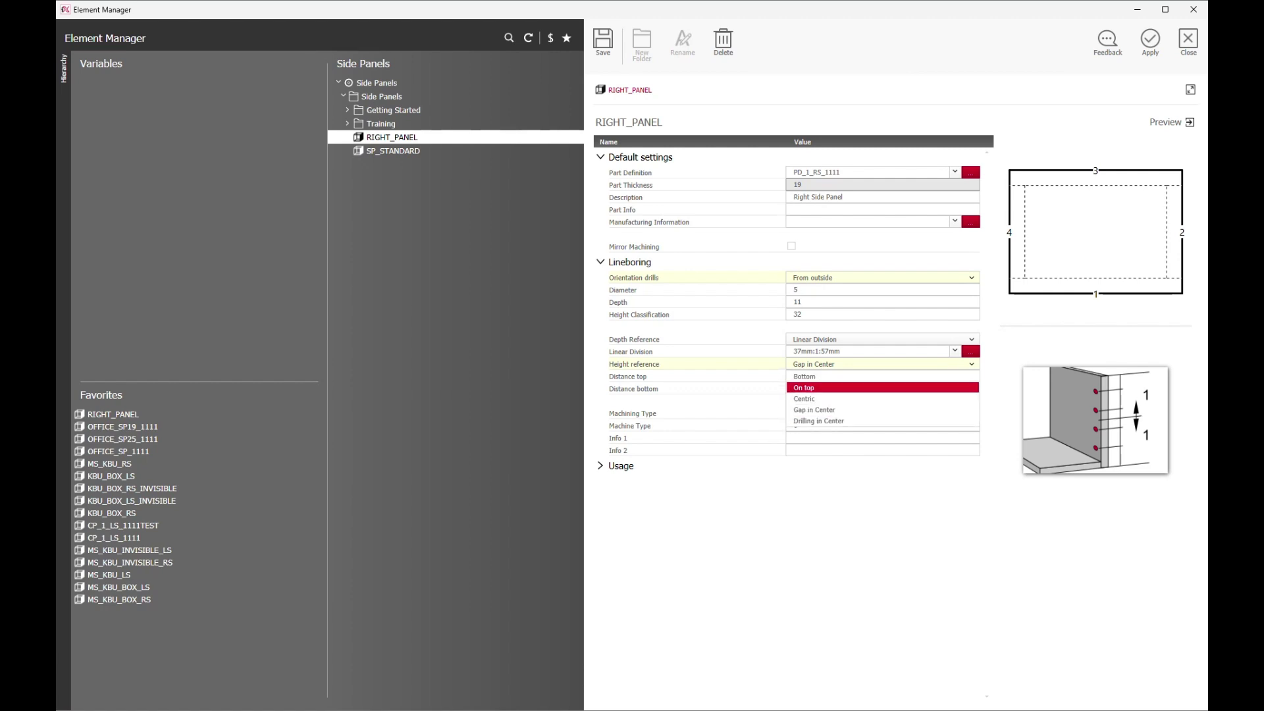
{"action": "key", "text": "Down"}
{"action": "key", "text": "Return"}
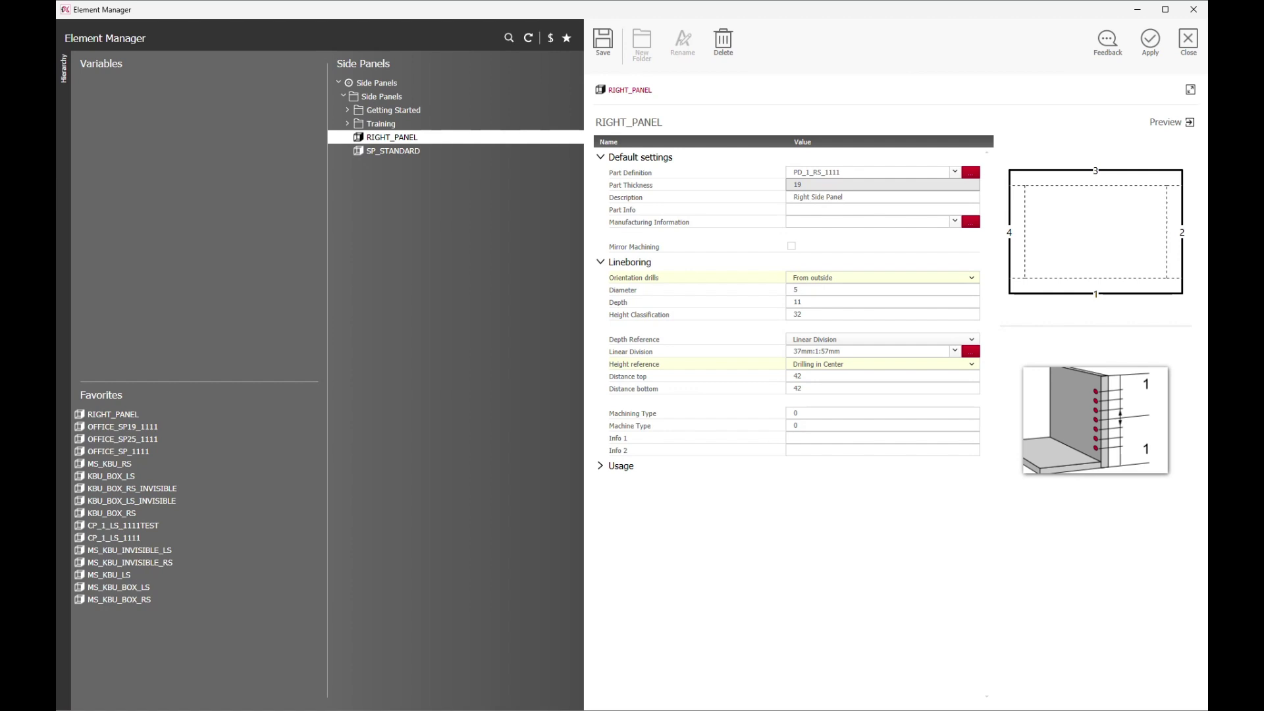
{"action": "key", "text": "Tab"}
{"action": "key", "text": "Tab"}
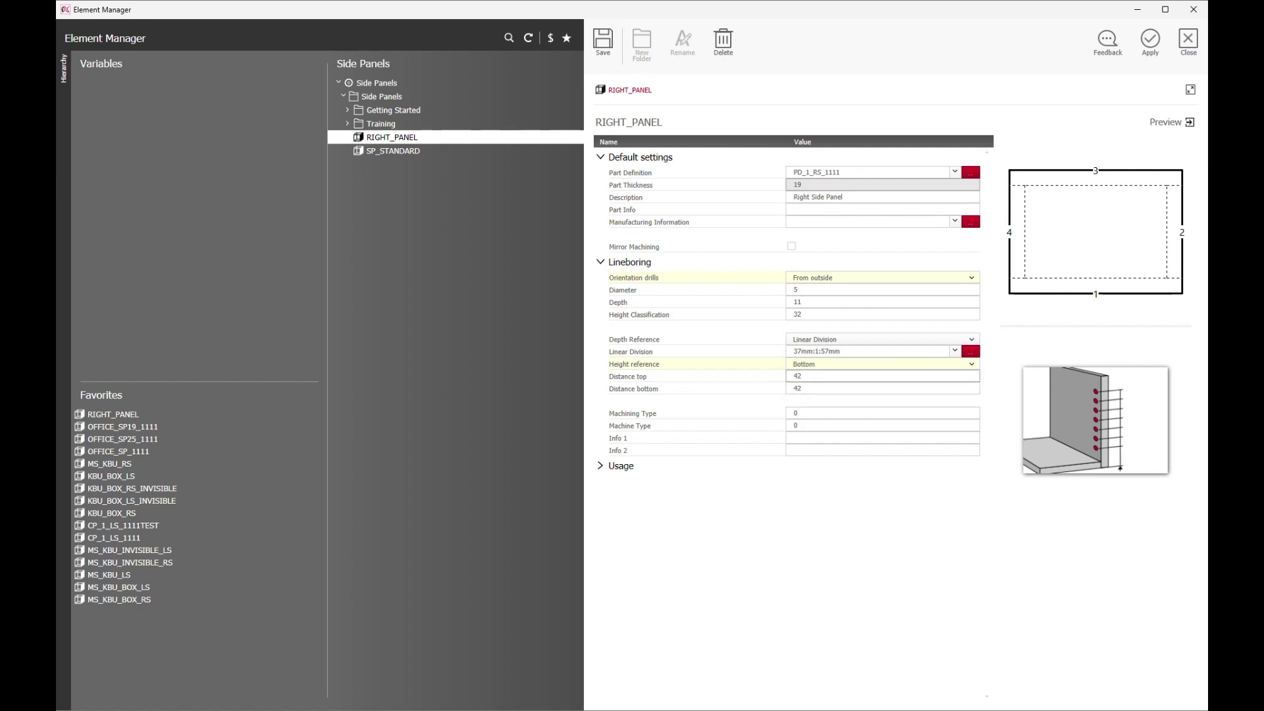
- Save the modified side panel principle as a new entry named RIGHT_PANEL_SERIES1 and compare it with RIGHT_PANEL
{"action": "left_click", "coordinate": [662, 123]}
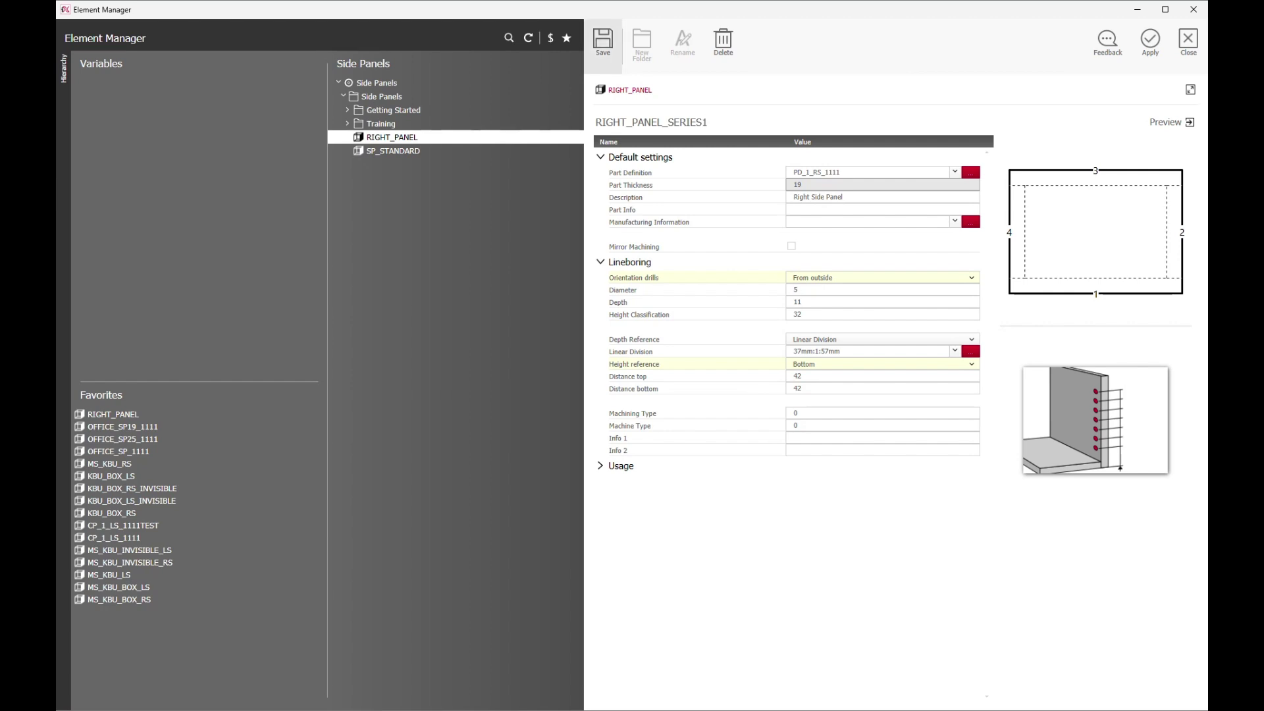
{"action": "left_click", "coordinate": [602, 42]}
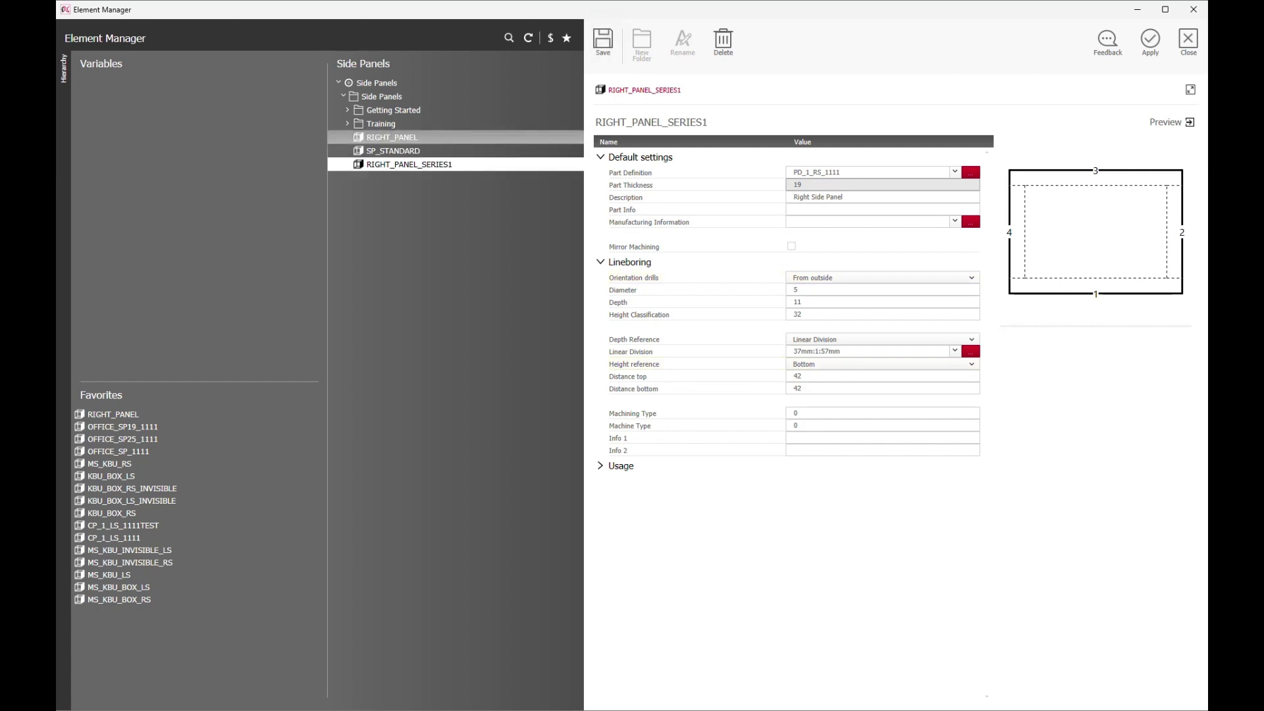
{"action": "left_click", "coordinate": [392, 138]}
{"action": "left_click", "coordinate": [409, 164]}
- Set the lineboring drill orientation of RIGHT_PANEL to Through Hole and save it as a new principle named RIGHT_PANEL_SERIES2
{"action": "left_click", "coordinate": [392, 137]}
{"action": "left_click", "coordinate": [882, 278]}
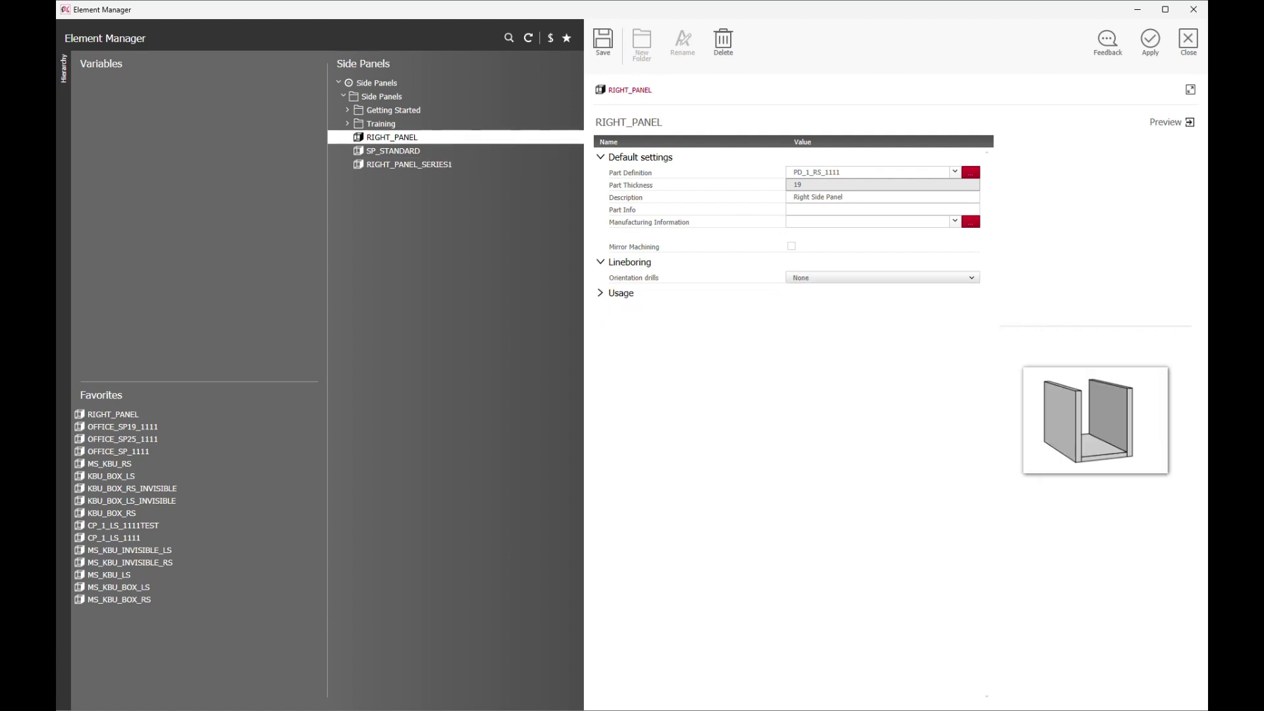
{"action": "key", "text": "Down"}
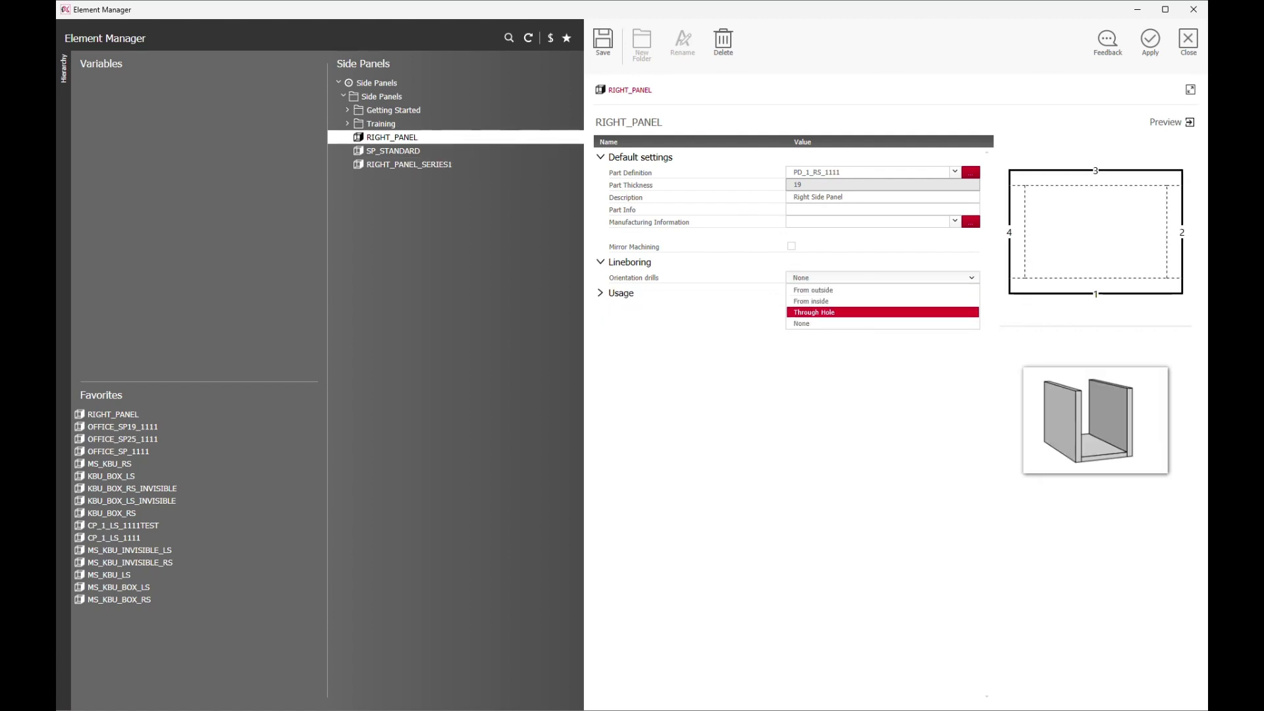
{"action": "key", "text": "Return"}
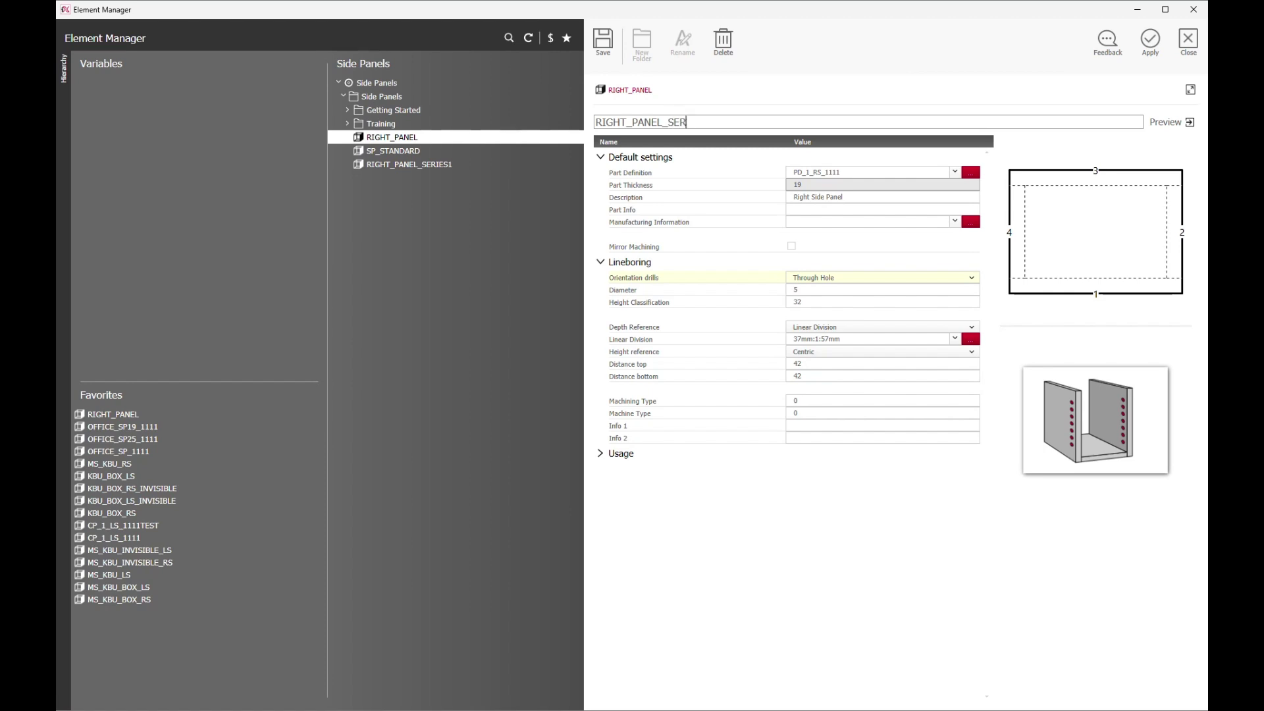
{"action": "type", "text": "2"}
{"action": "key", "text": "Return"}
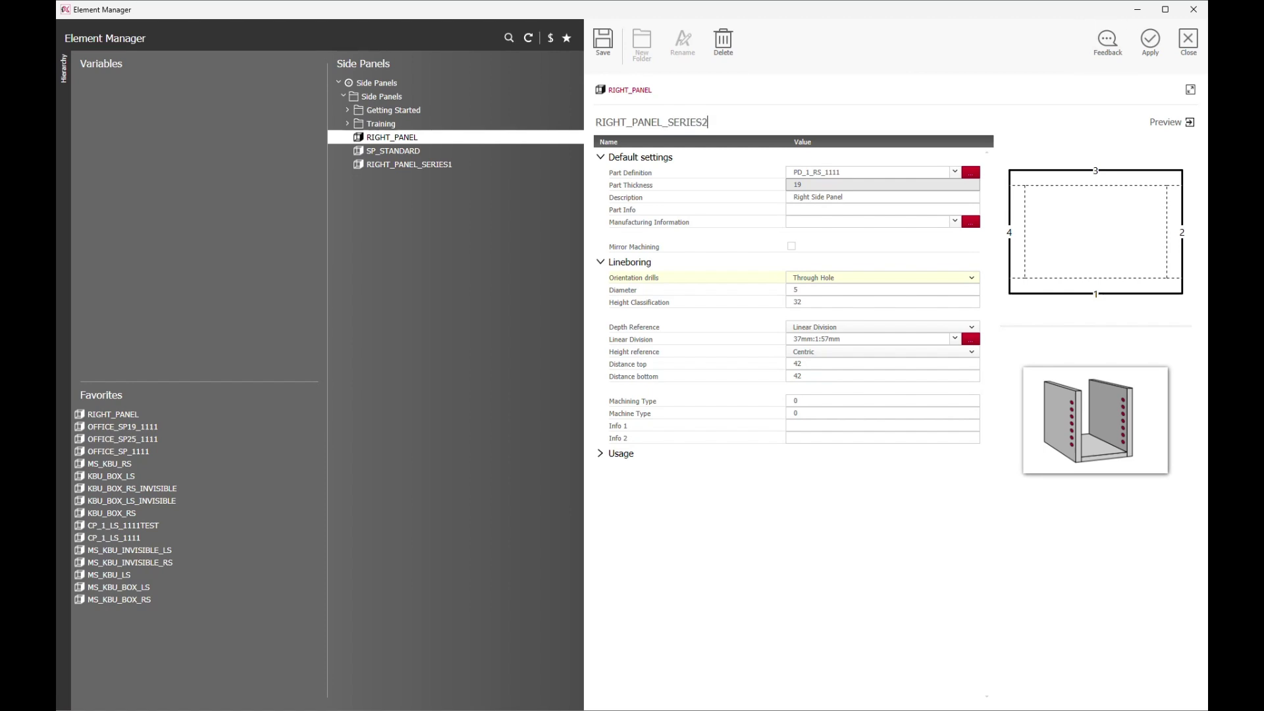
{"action": "key", "text": "ctrl+s"}
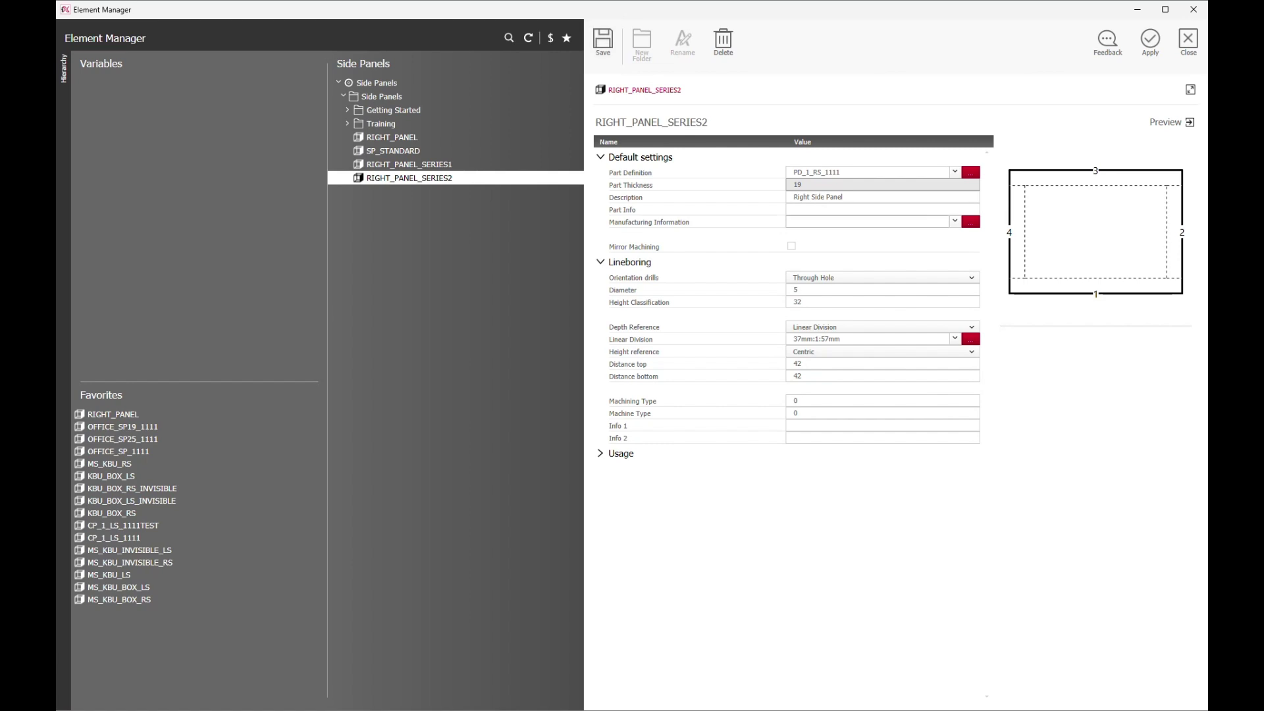
- Set the drill orientation of RIGHT_PANEL_SERIES2 to From inside and save it as a new principle named RIGHT_PANEL_SERIES3
{"action": "left_click", "coordinate": [971, 278]}
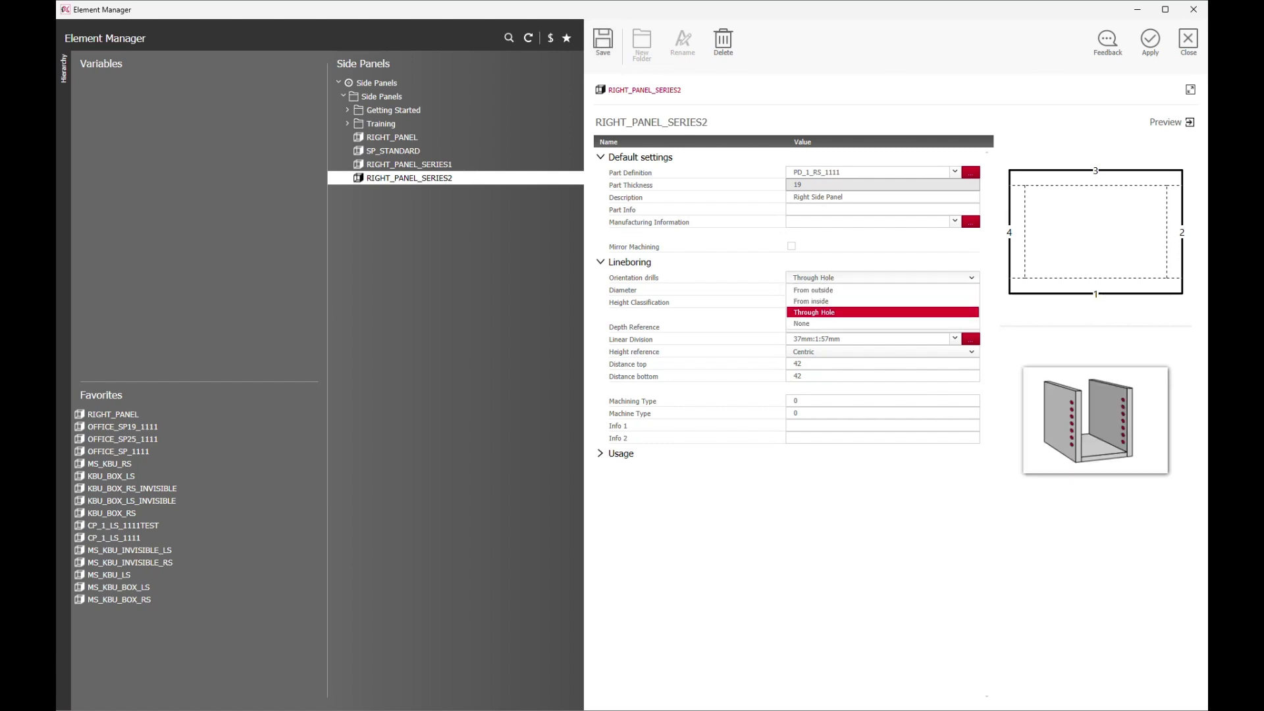
{"action": "key", "text": "Up"}
{"action": "key", "text": "Return"}
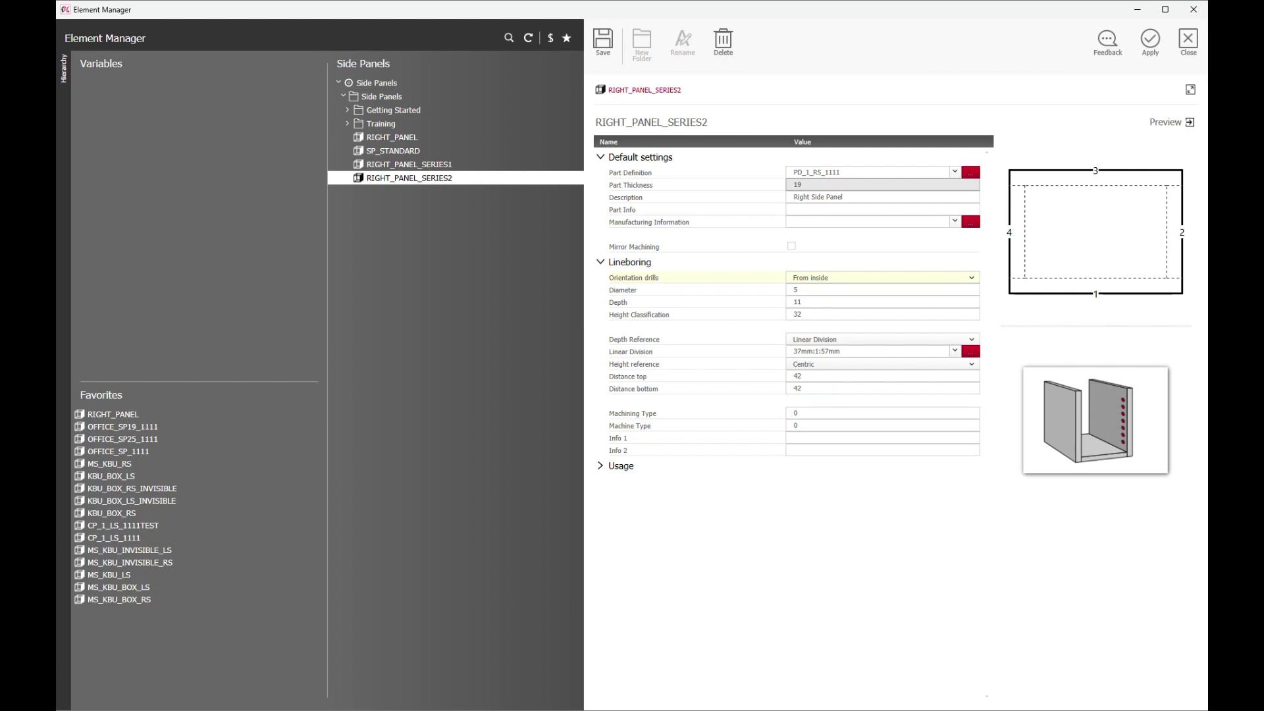
{"action": "left_click", "coordinate": [708, 123]}
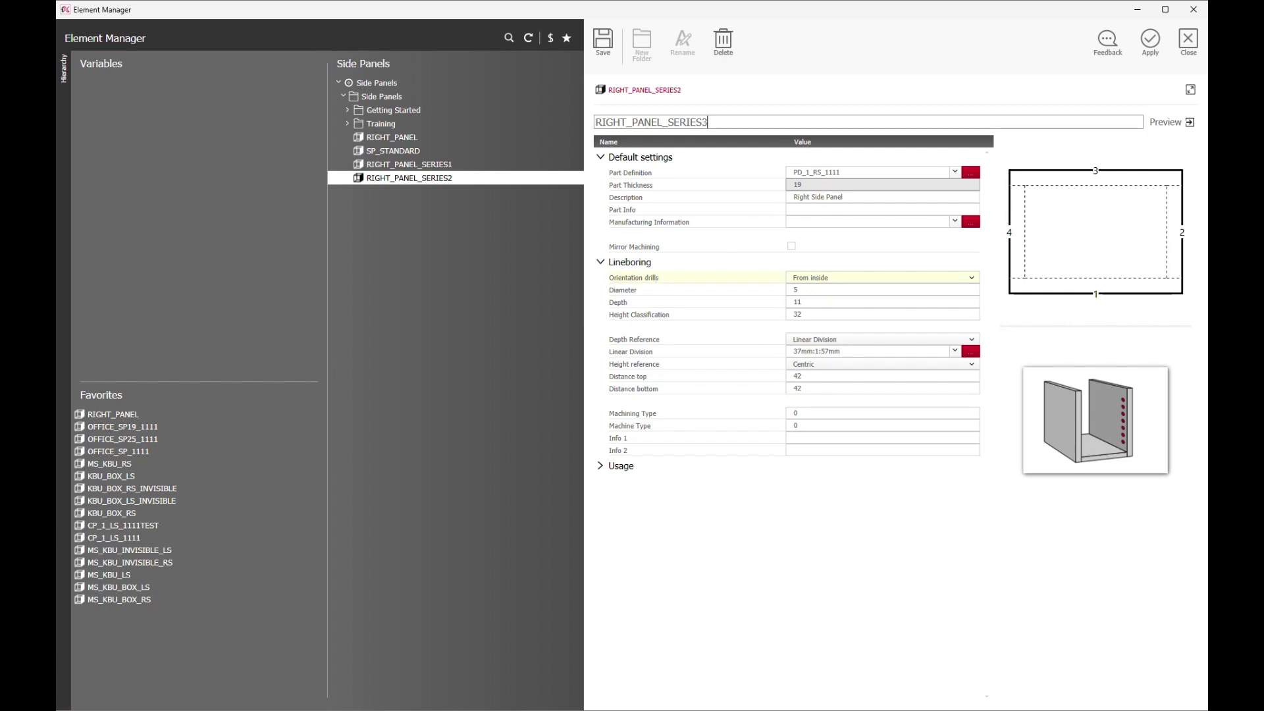
{"action": "key", "text": "Return"}
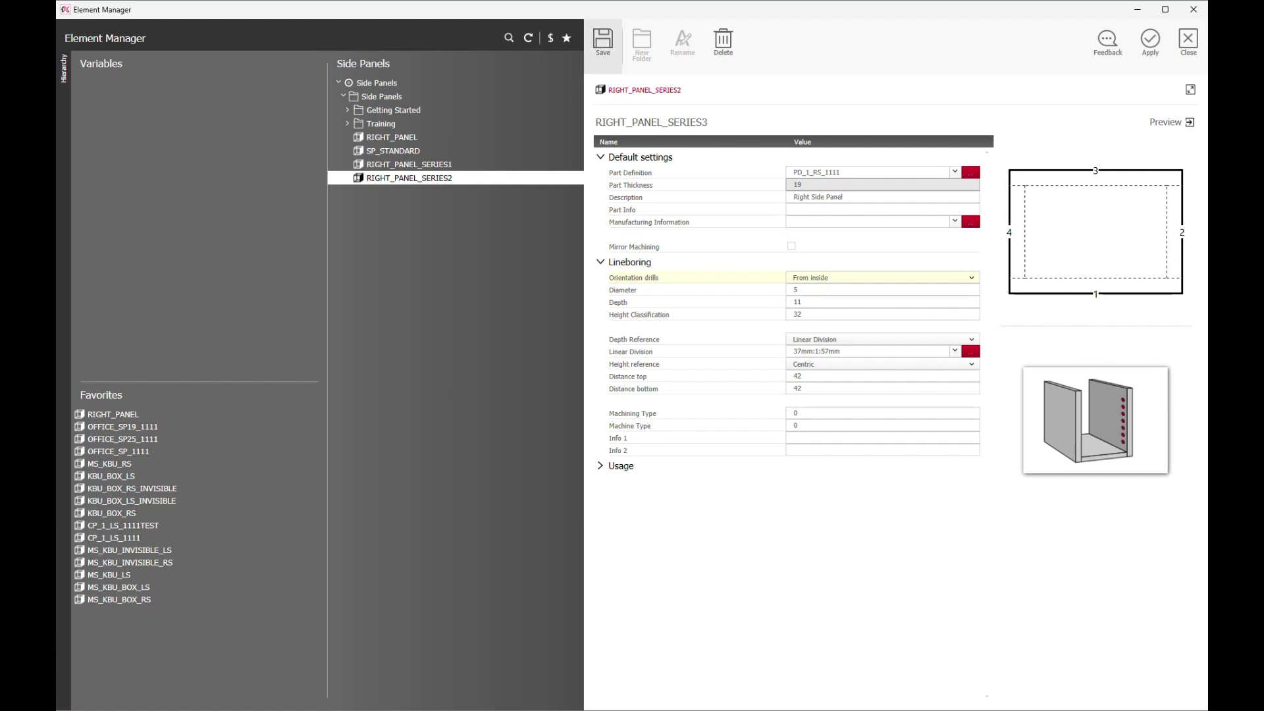
{"action": "left_click", "coordinate": [602, 42]}
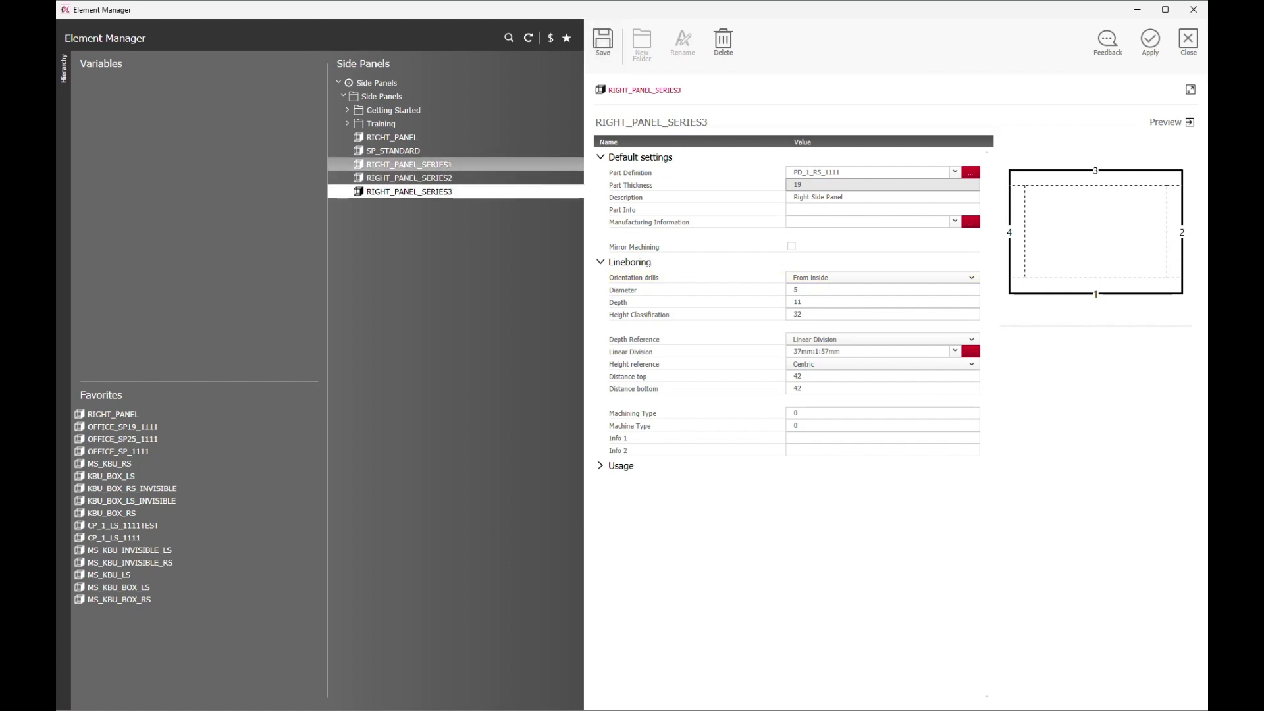
- Apply RIGHT_PANEL_SERIES1 to the cabinet's right side panel and inspect its line of drill holes from the front
{"action": "left_click", "coordinate": [409, 165]}
{"action": "left_click", "coordinate": [409, 178]}
{"action": "left_click", "coordinate": [392, 138]}
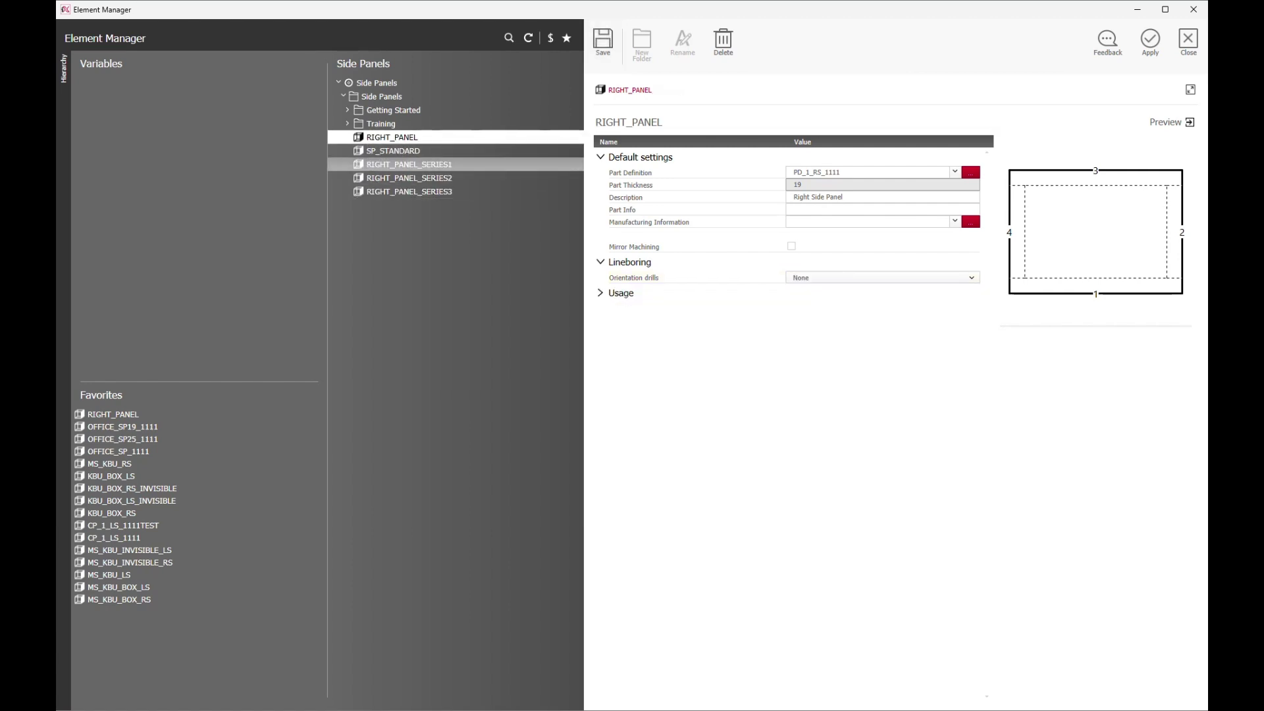
{"action": "left_click", "coordinate": [410, 165]}
{"action": "left_click", "coordinate": [1149, 41]}
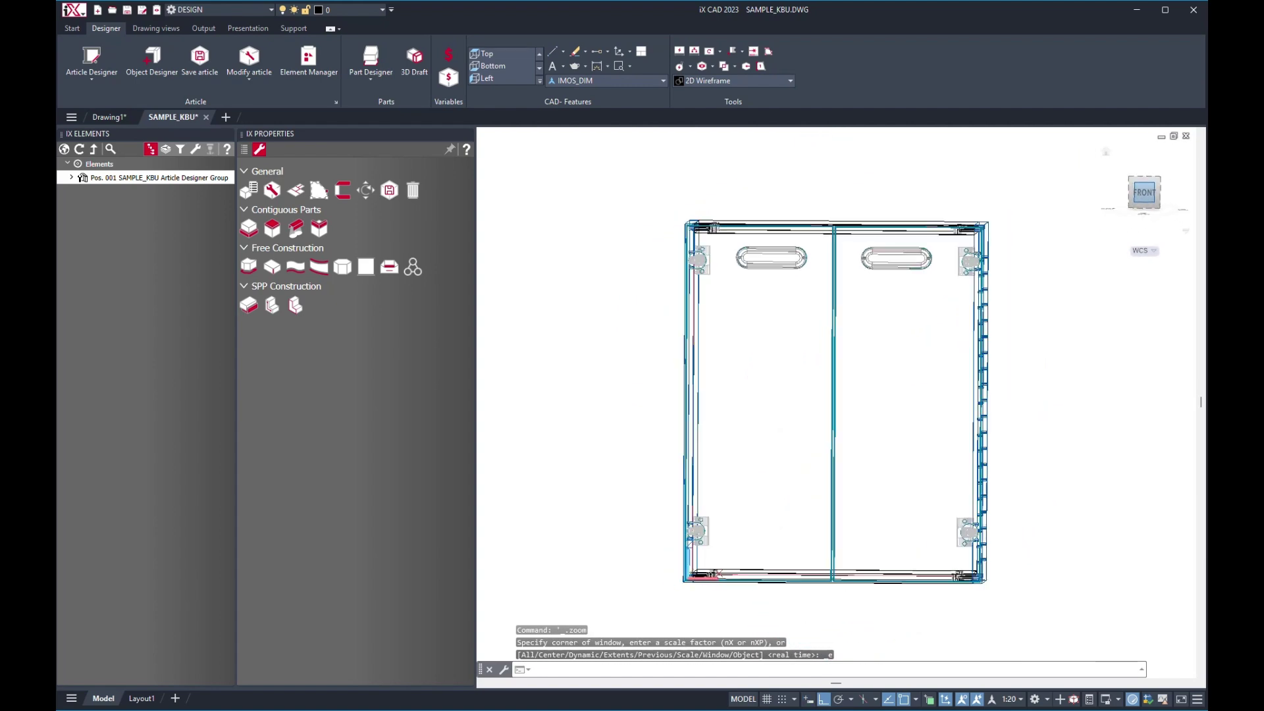
{"action": "scroll", "coordinate": [1043, 290], "scroll_direction": "up", "scroll_amount": 5}
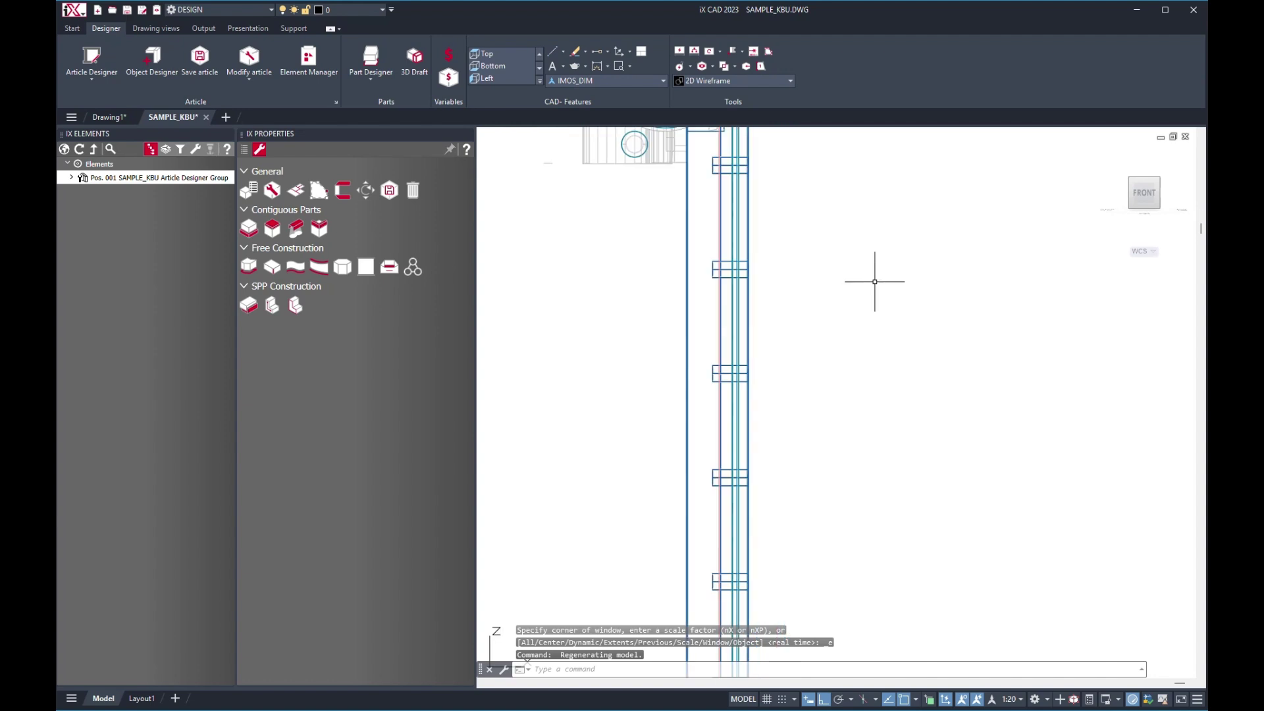
- Reopen SAMPLE_KBU for editing and assign the construction principle RIGHT_PANEL_SERIES2 to its right side panel
{"action": "type", "text": "uc"}
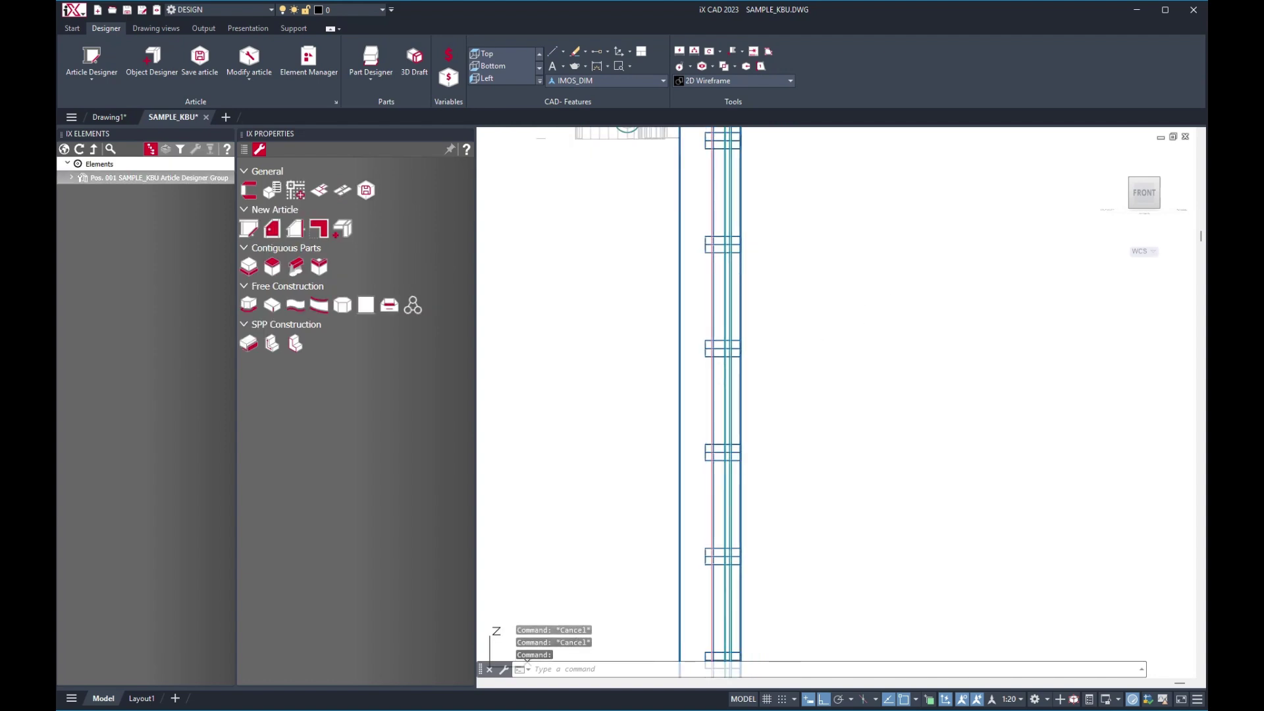
{"action": "left_click", "coordinate": [159, 177]}
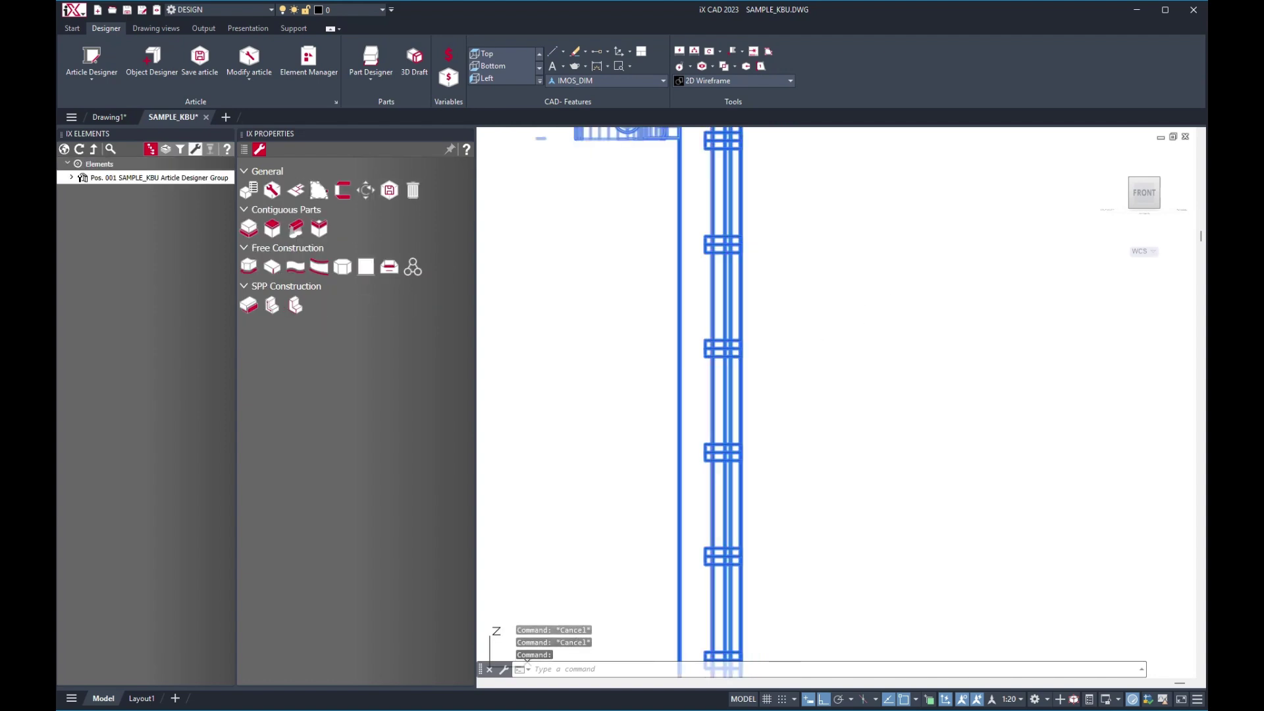
{"action": "double_click", "coordinate": [159, 177]}
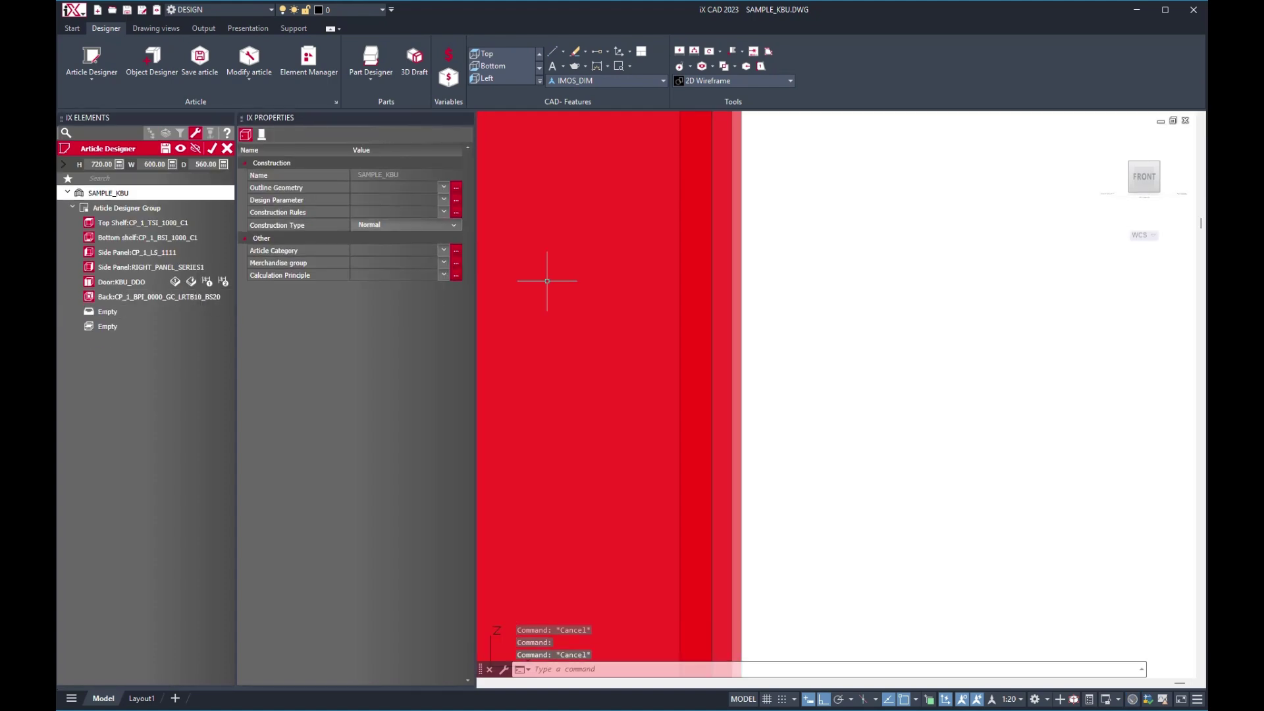
{"action": "left_click", "coordinate": [151, 267]}
{"action": "left_click", "coordinate": [456, 188]}
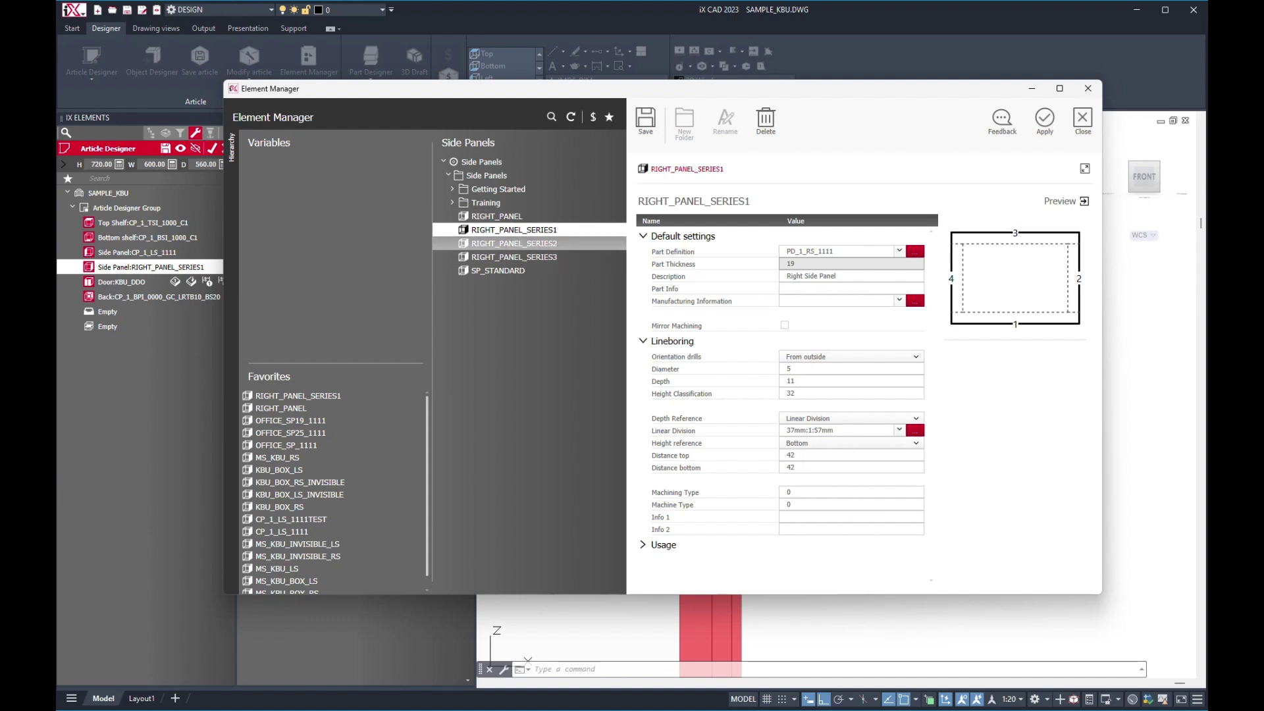
{"action": "left_click", "coordinate": [514, 244]}
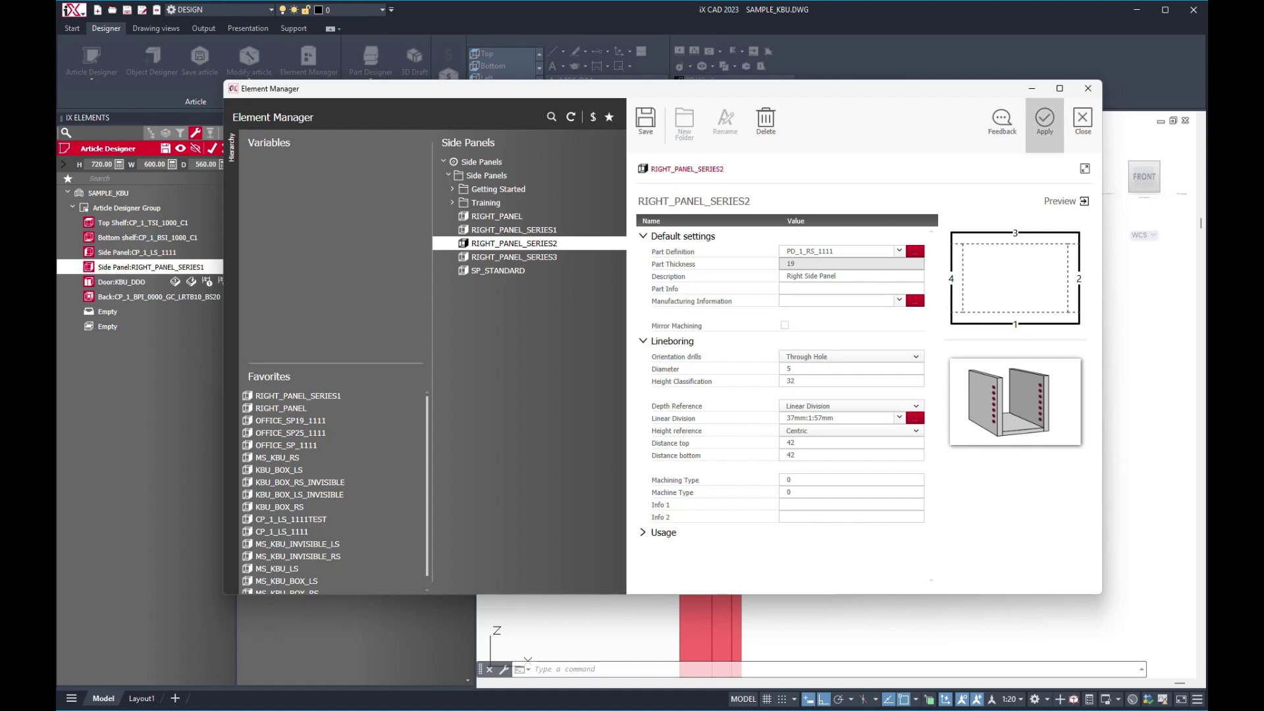
{"action": "left_click", "coordinate": [1045, 119]}
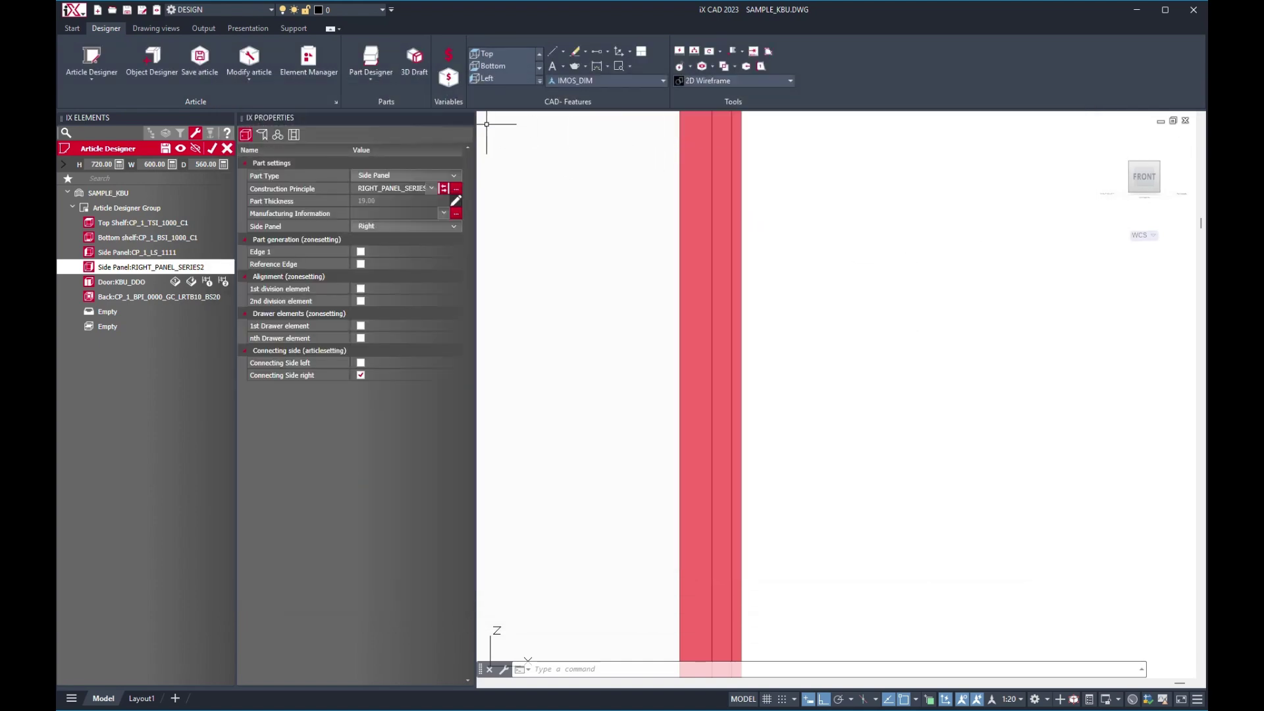
{"action": "left_click", "coordinate": [212, 149]}
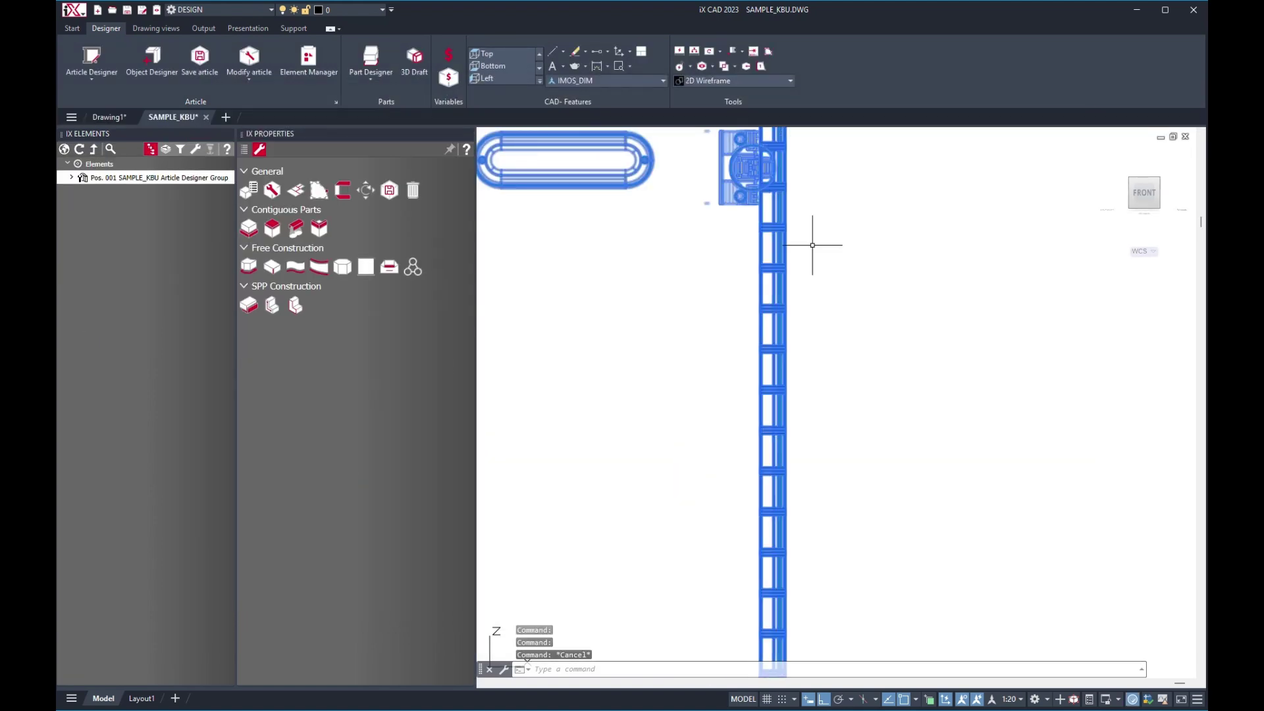
- Examine the RIGHT_PANEL_SERIES2 drill holes in the right side panel from an angle and up close from the front
{"action": "key", "text": "Escape"}
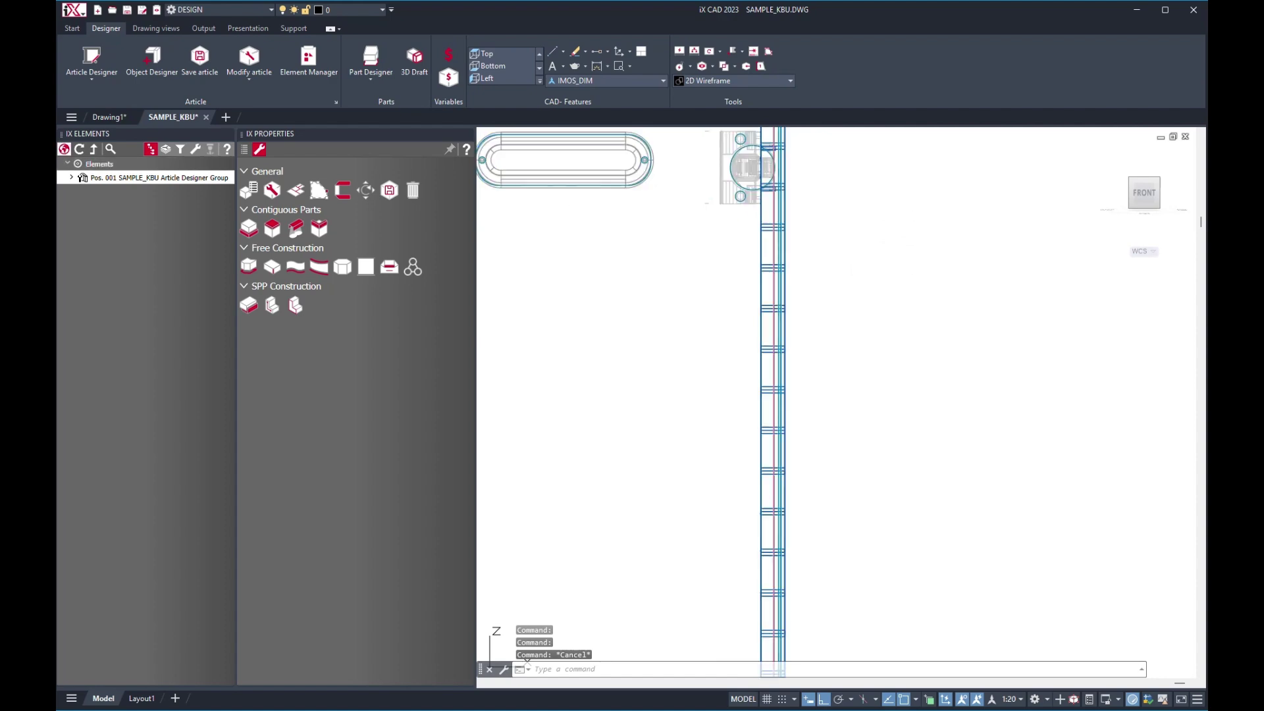
{"action": "mouse_move", "coordinate": [537, 206]}
{"action": "middle_mouse_down", "text": "shift"}
{"action": "mouse_move", "coordinate": [564, 212]}
{"action": "mouse_move", "coordinate": [551, 210]}
{"action": "middle_mouse_up", "text": "shift"}
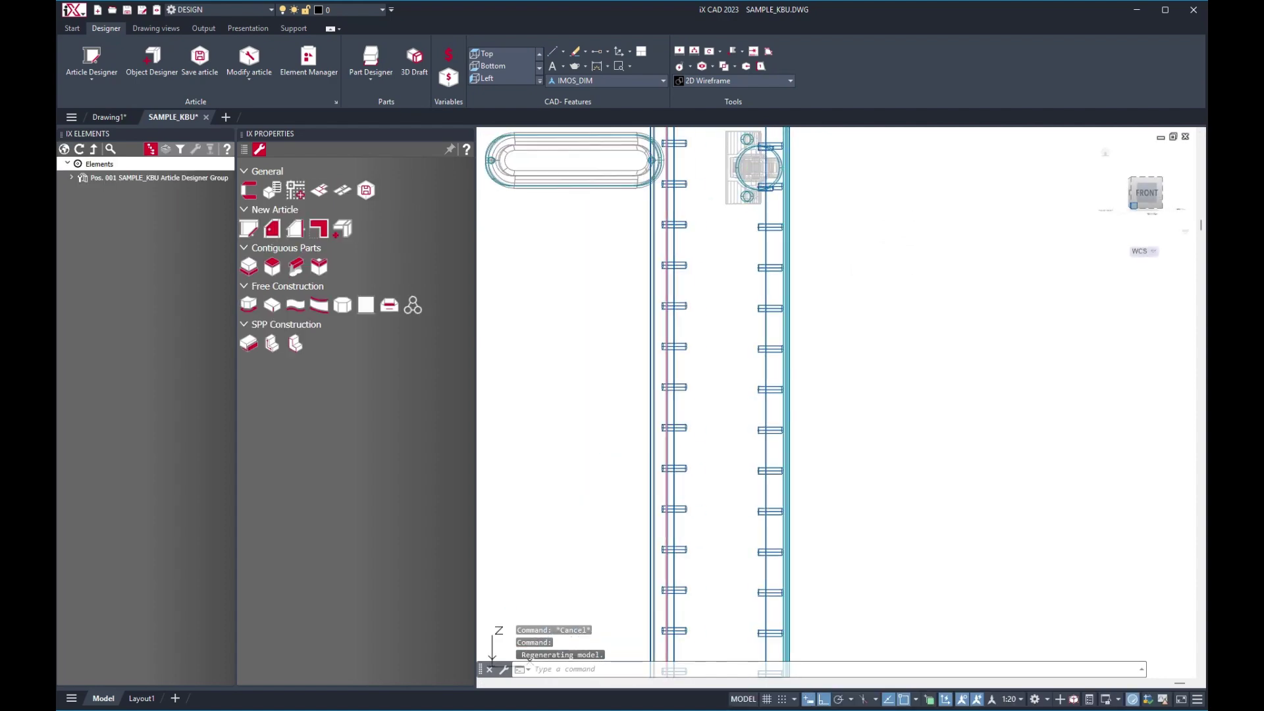
{"action": "left_click", "coordinate": [1146, 192]}
{"action": "scroll", "coordinate": [1034, 323], "scroll_direction": "up", "scroll_amount": 5}
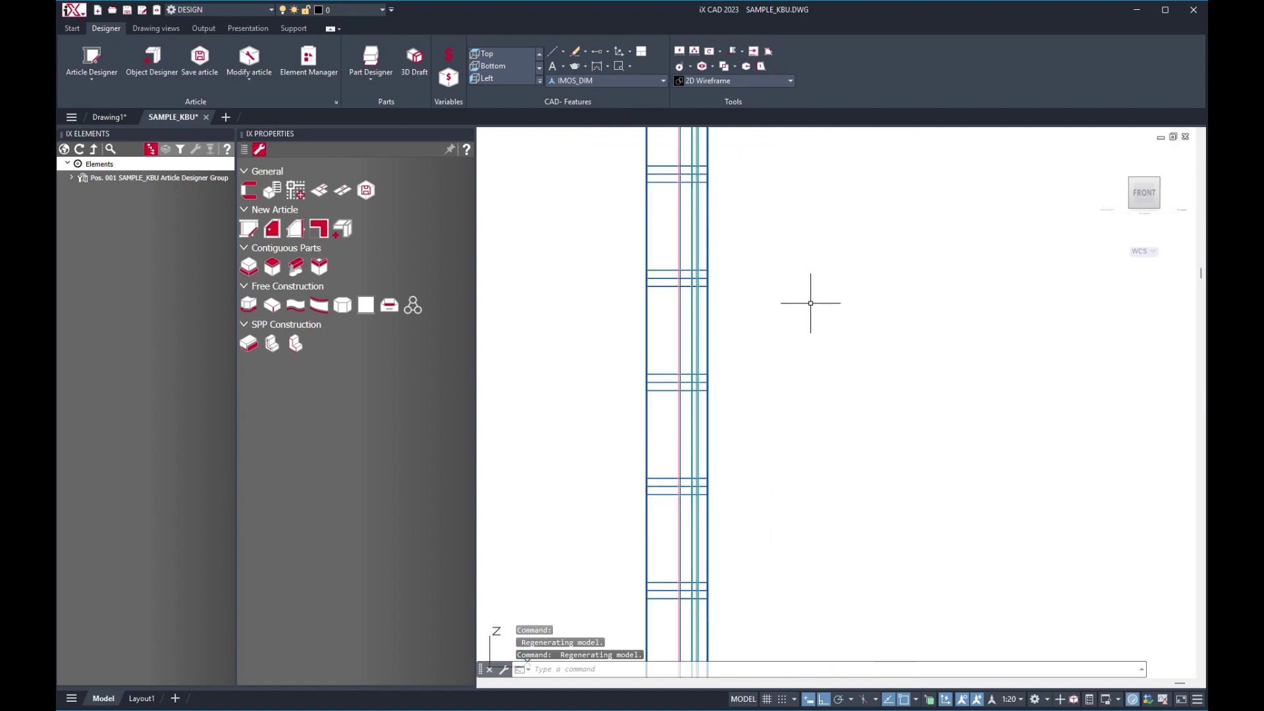
{"action": "scroll", "coordinate": [810, 302], "scroll_direction": "down", "scroll_amount": 2}
{"action": "middle_click_drag", "start_coordinate": [824, 267], "coordinate": [821, 209]}
{"action": "scroll", "coordinate": [831, 260], "scroll_direction": "up", "scroll_amount": 1}
{"action": "scroll", "coordinate": [831, 260], "scroll_direction": "up", "scroll_amount": 2}
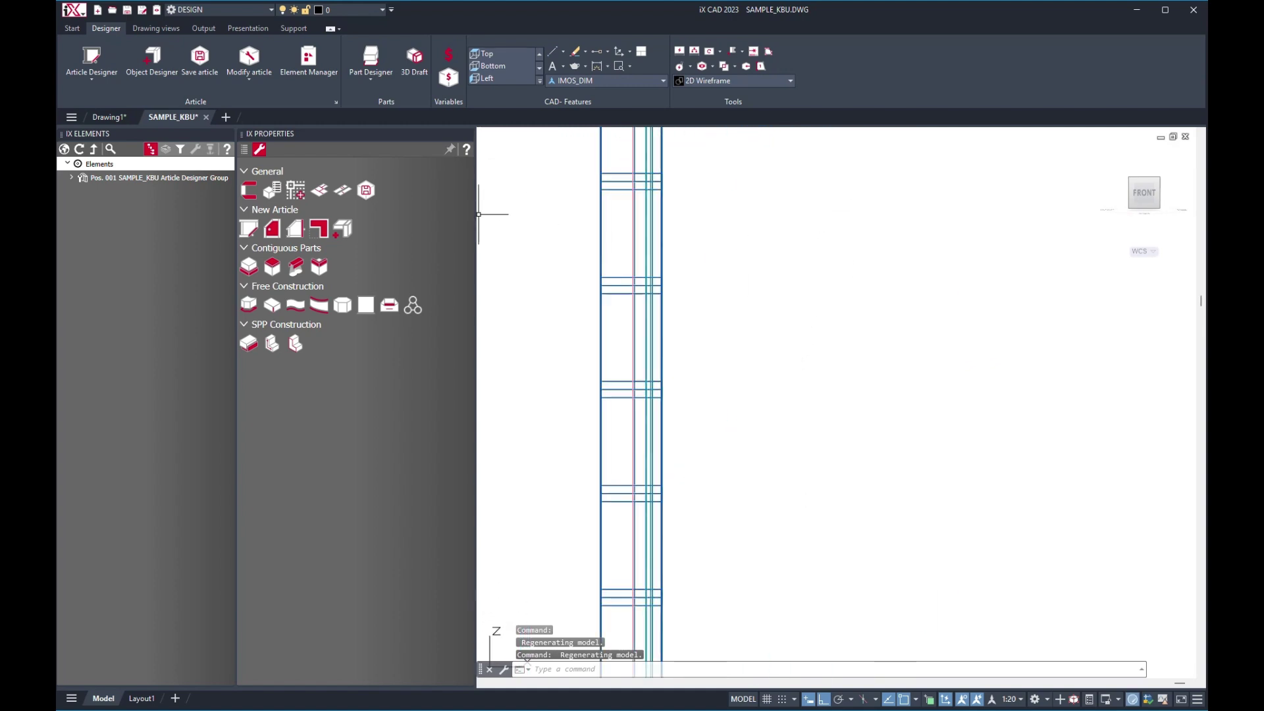
- Replace the right side panel's construction principle with RIGHT_PANEL_SERIES3 and rebuild the cabinet
{"action": "double_click", "coordinate": [159, 178]}
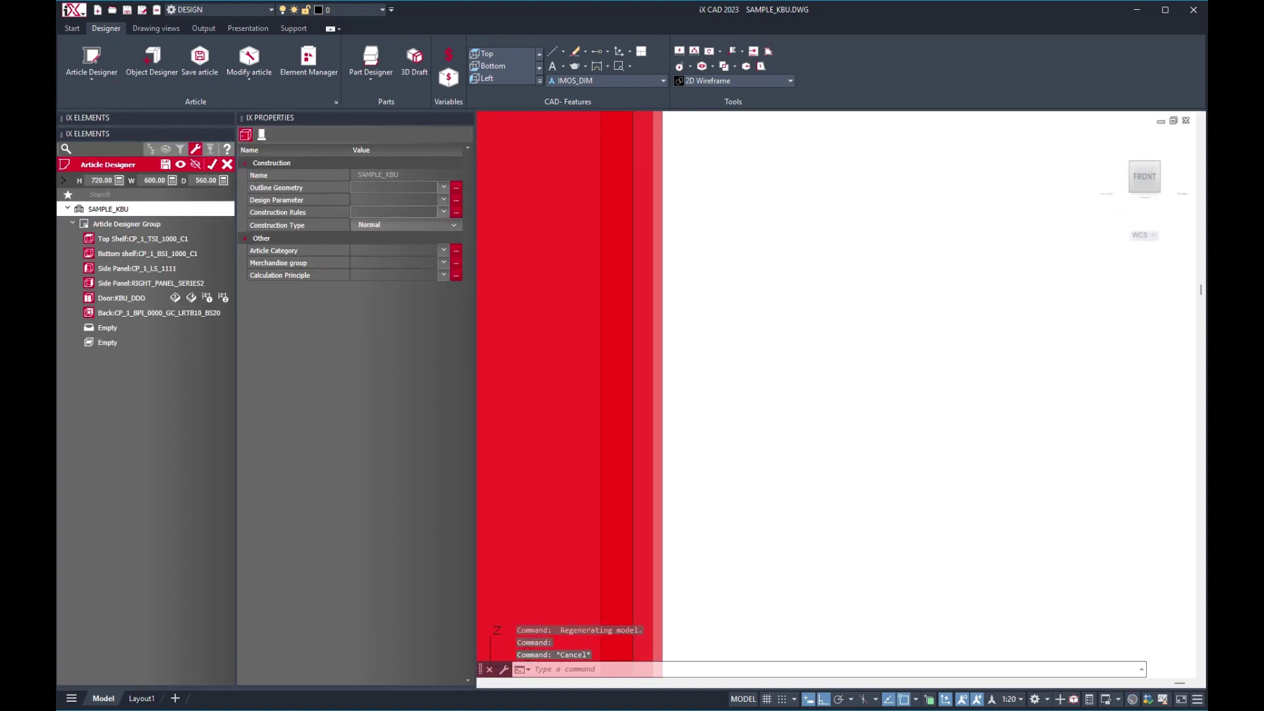
{"action": "double_click", "coordinate": [150, 267]}
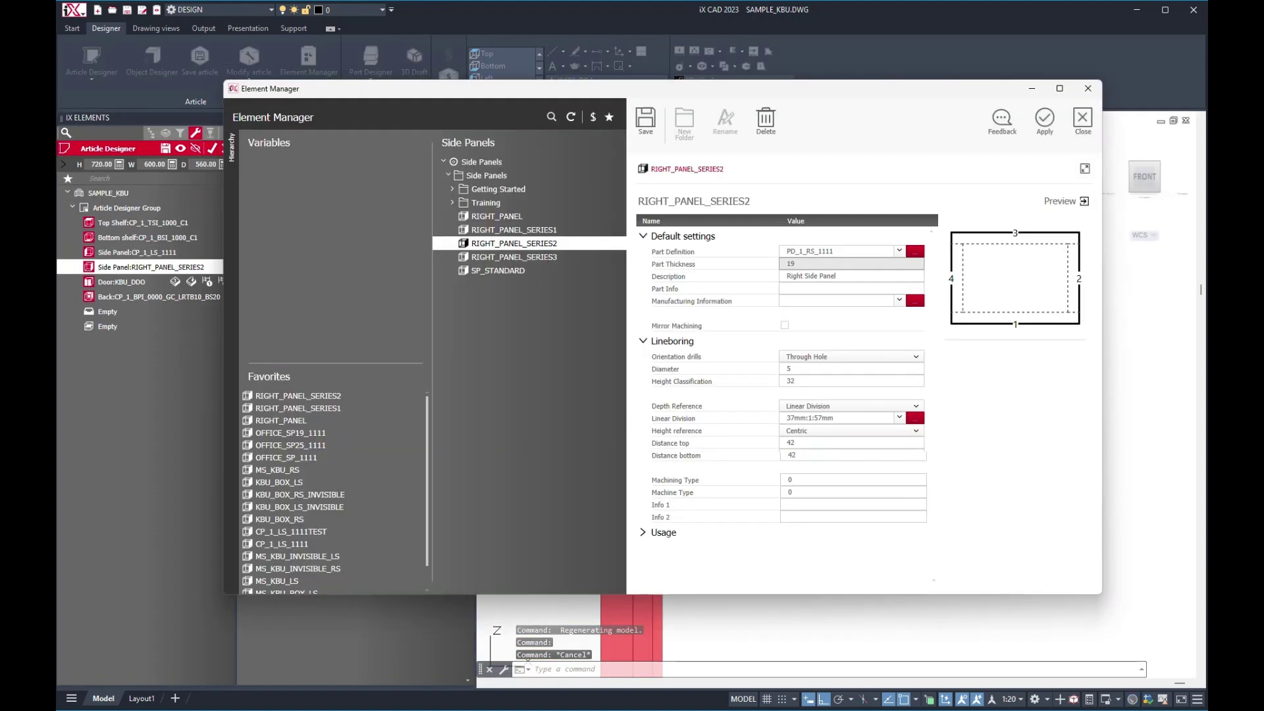
{"action": "left_click", "coordinate": [514, 257]}
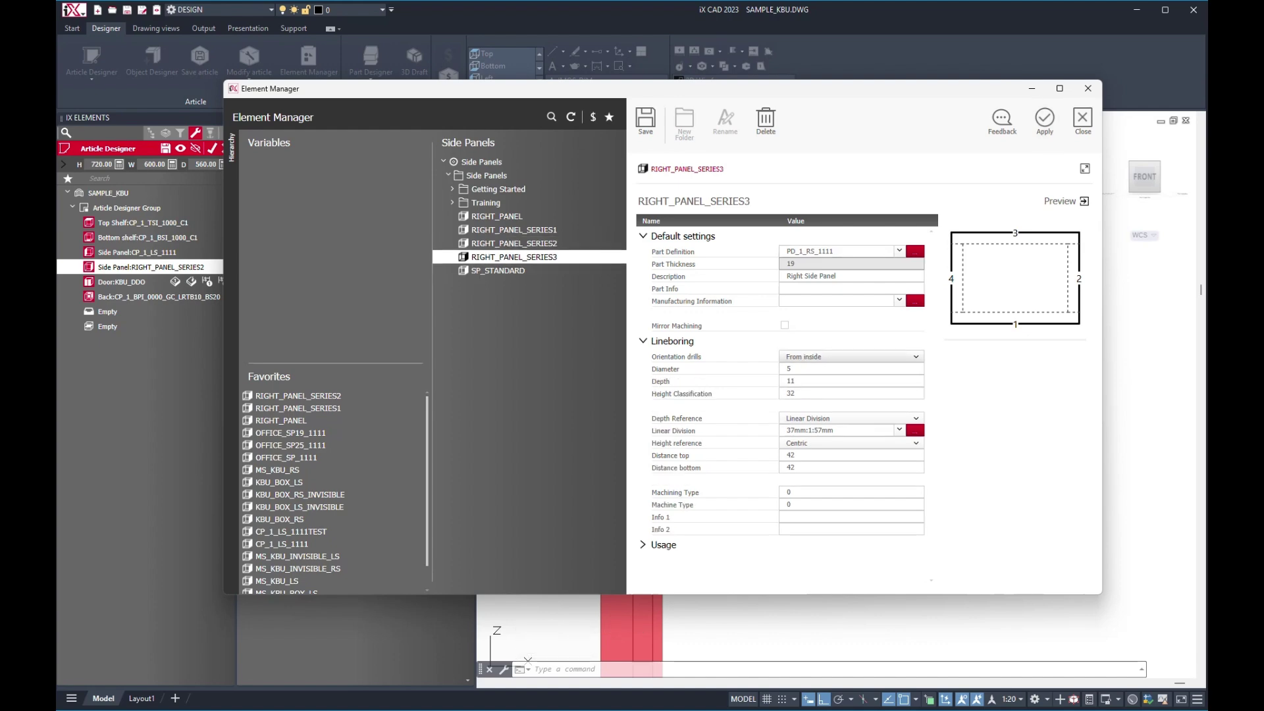
{"action": "left_click", "coordinate": [1043, 121]}
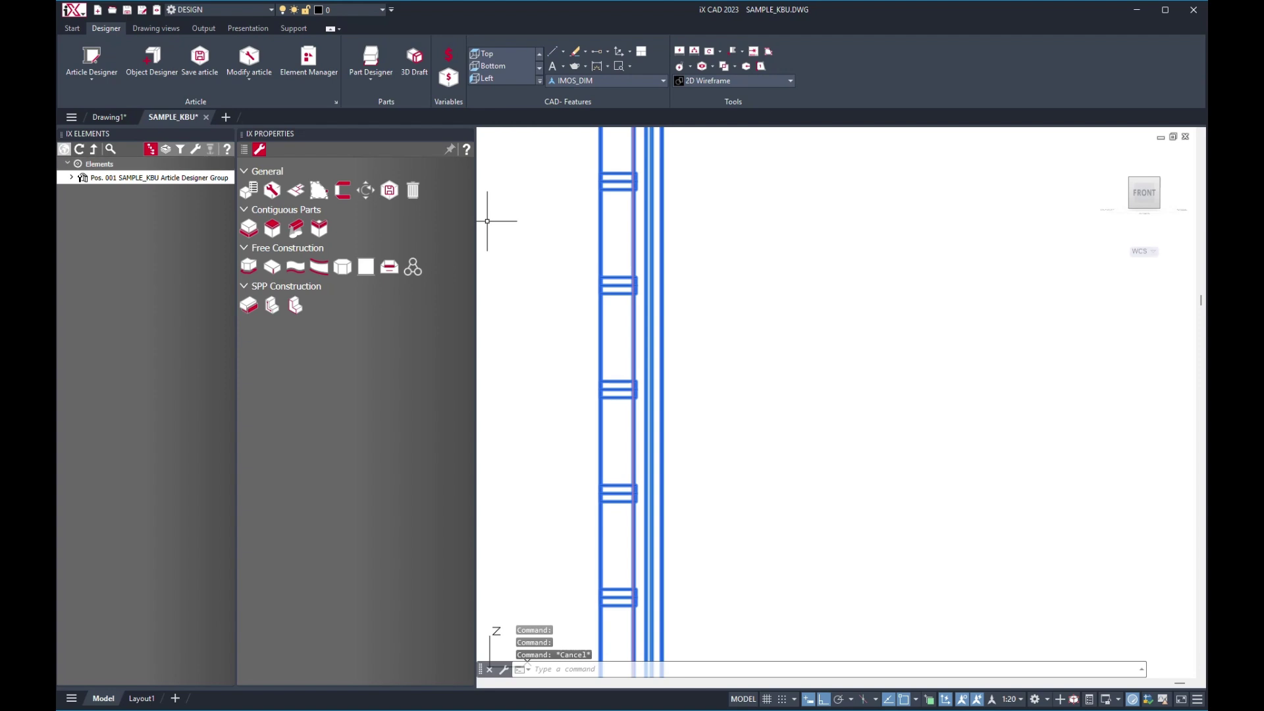
{"action": "left_click", "coordinate": [64, 149]}
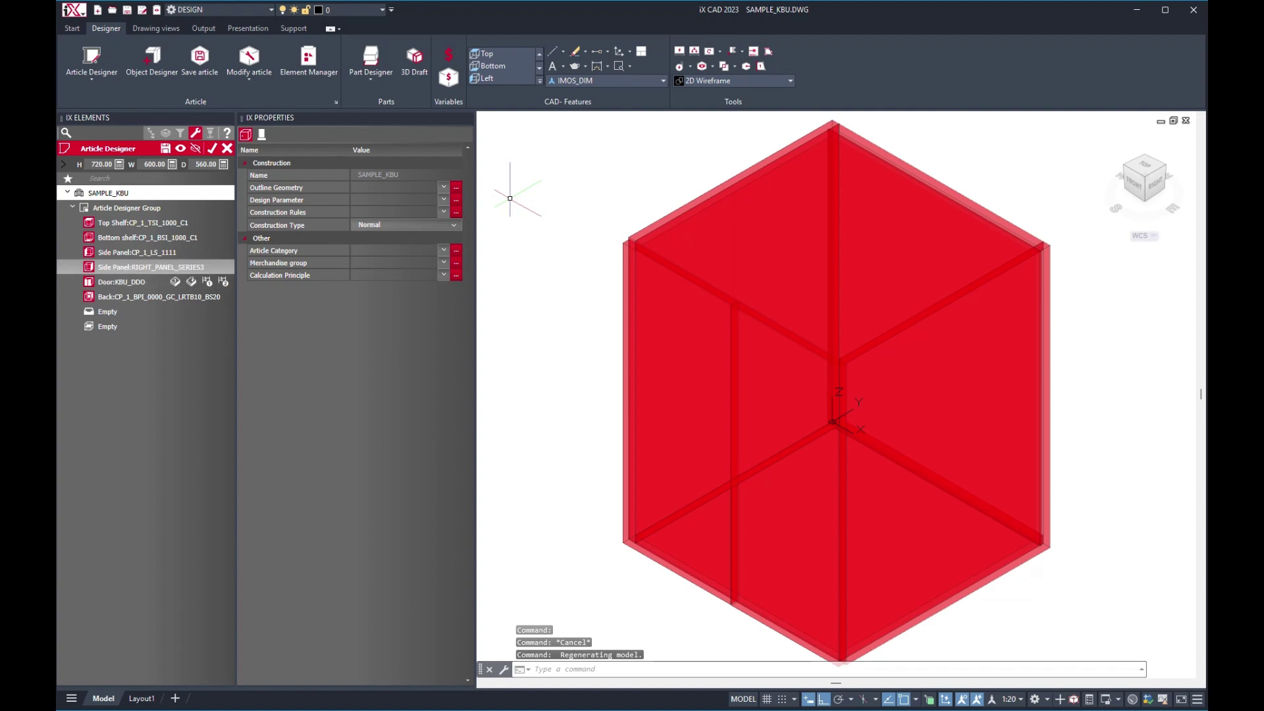
- Set the cabinet's height to 1000 and rebuild the article
{"action": "left_click", "coordinate": [151, 266]}
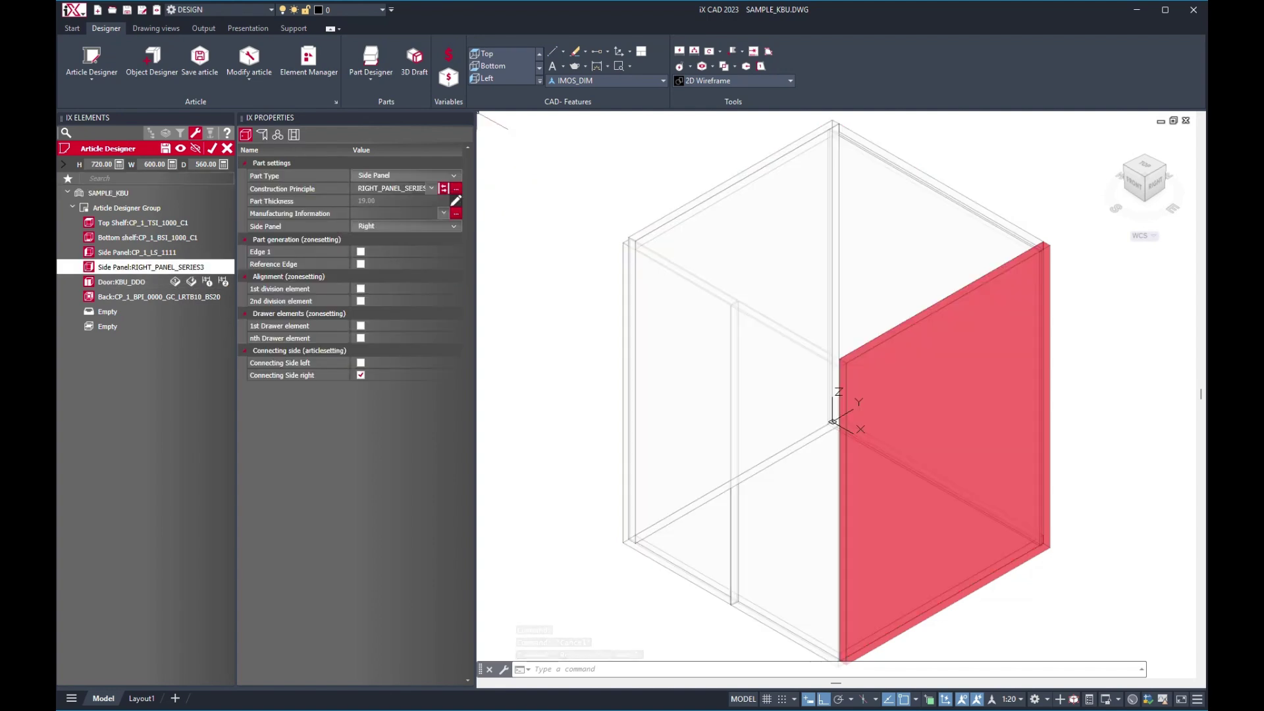
{"action": "left_click", "coordinate": [153, 165]}
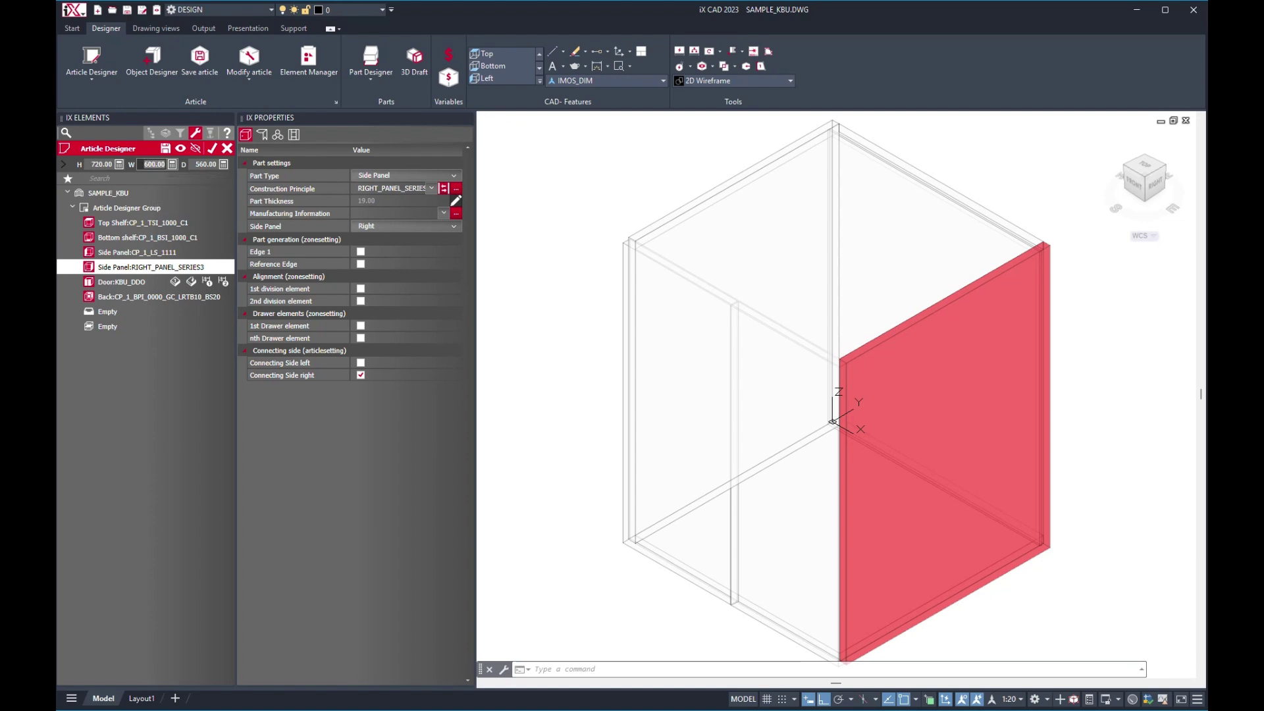
{"action": "left_click", "coordinate": [101, 164]}
{"action": "type", "text": "10000"}
{"action": "left_click", "coordinate": [212, 148]}
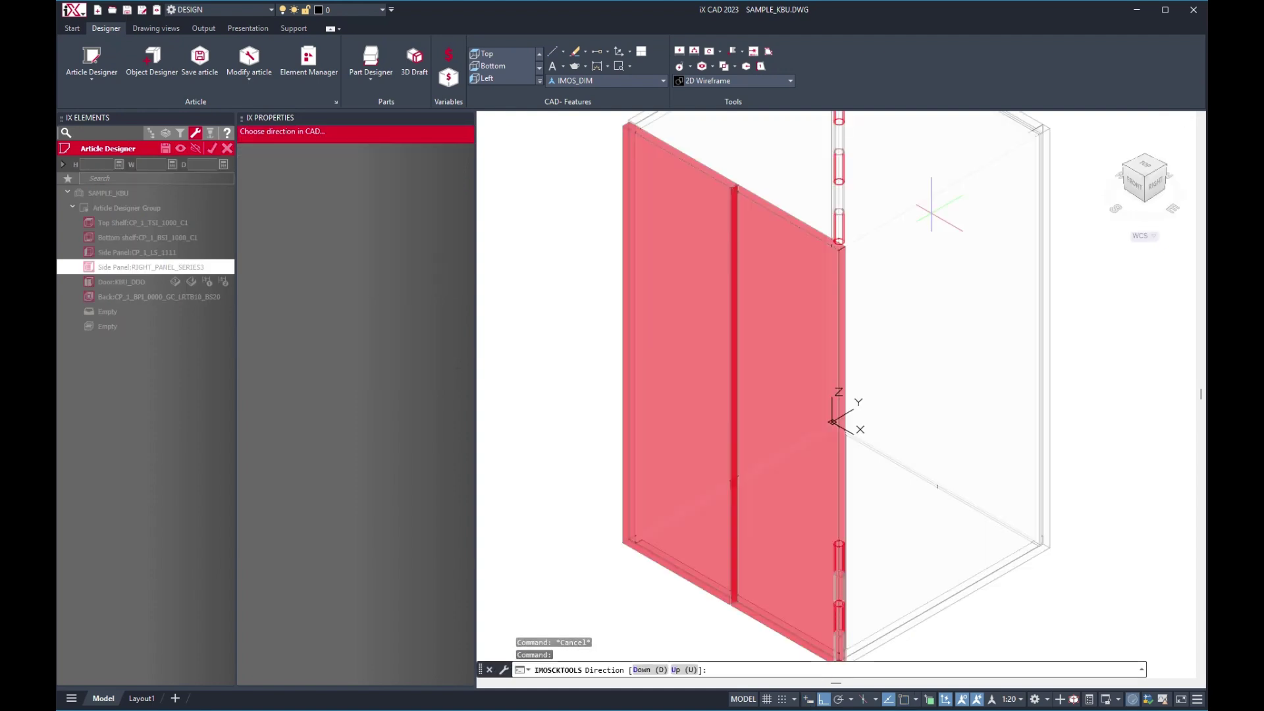
{"action": "key", "text": "Escape"}
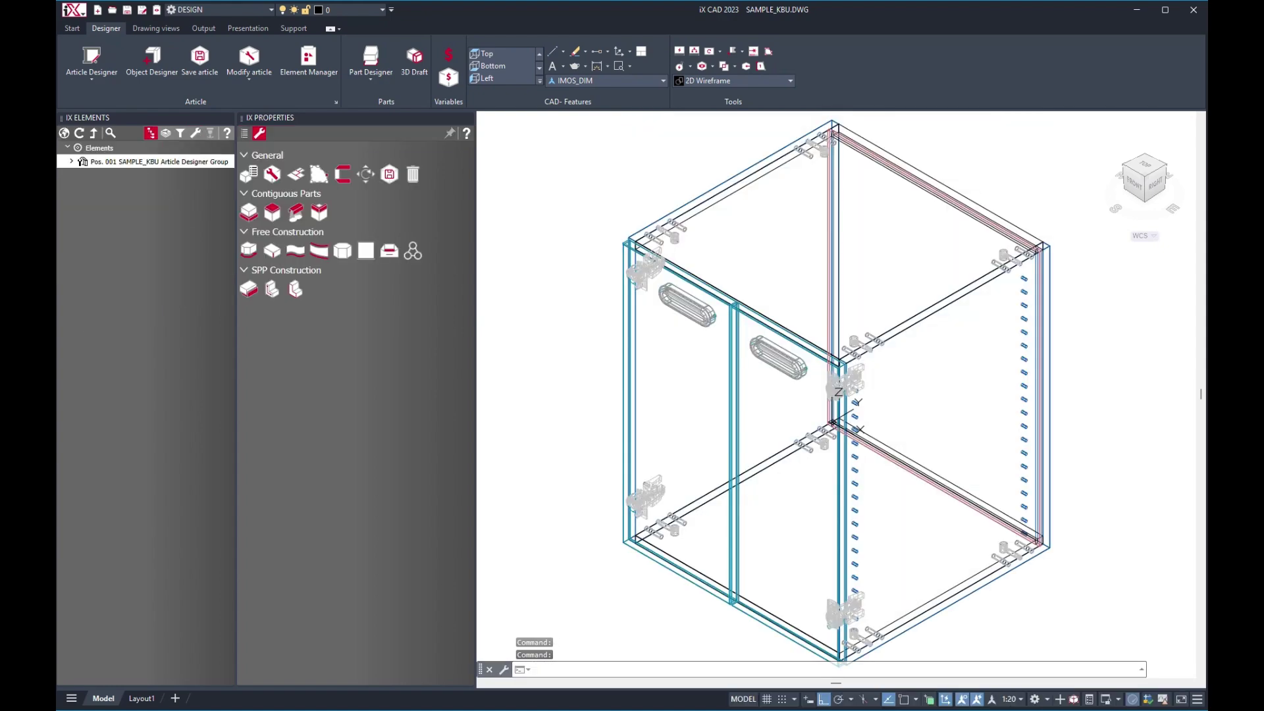
- Examine how the lineboring rows are distributed over the right side panel of the taller cabinet
{"action": "middle_click_drag", "start_coordinate": [1094, 247], "coordinate": [930, 275]}
{"action": "scroll", "coordinate": [897, 290], "scroll_direction": "down", "scroll_amount": 2}
{"action": "key", "text": "Escape"}
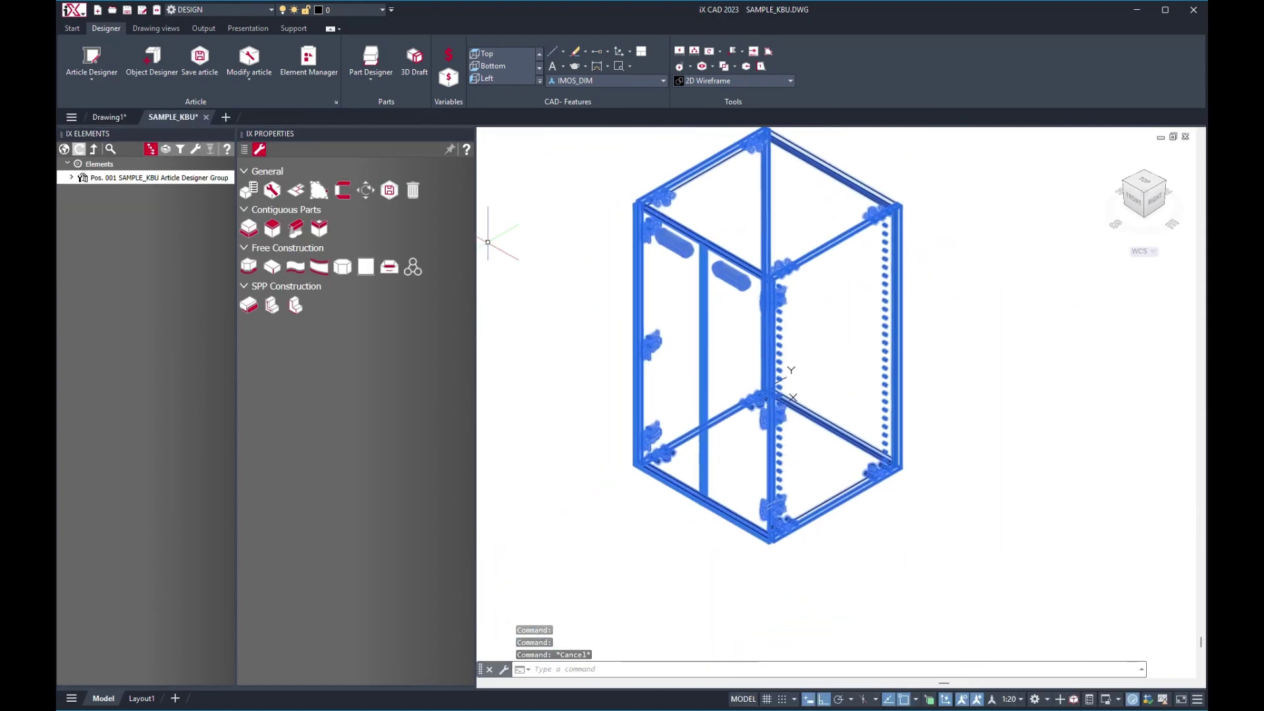
{"action": "scroll", "coordinate": [979, 291], "scroll_direction": "up", "scroll_amount": 4}
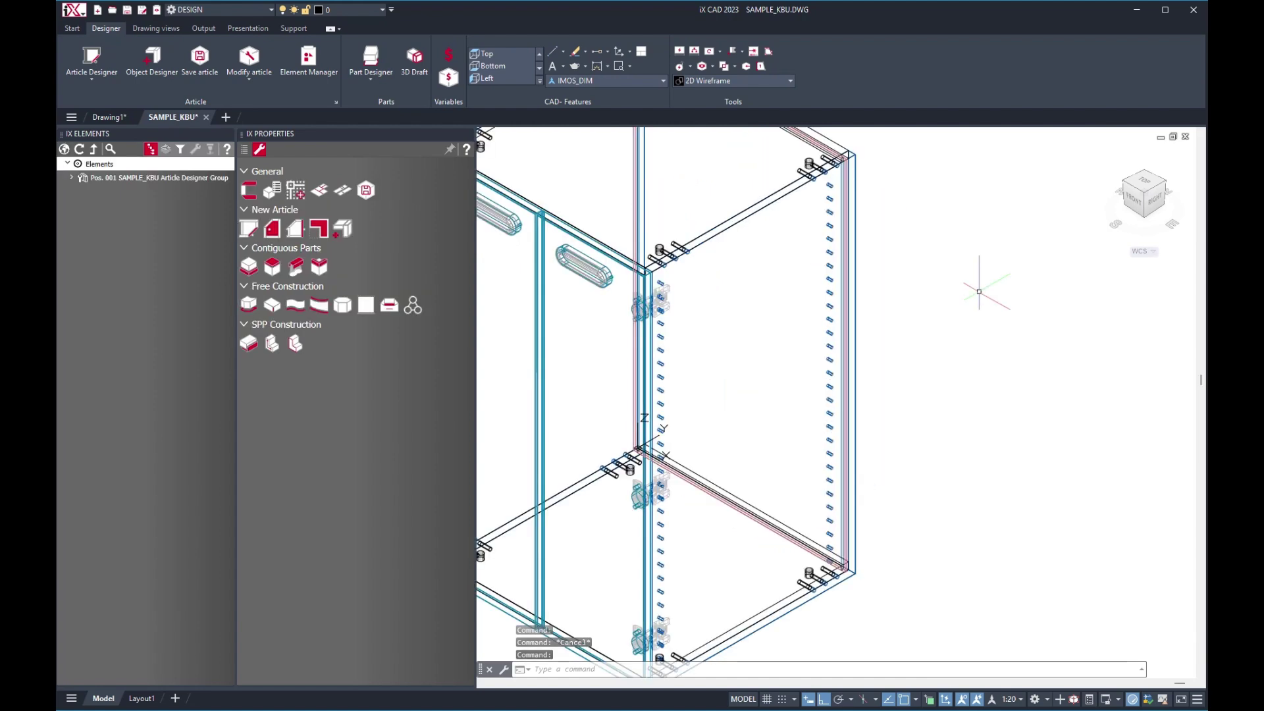
{"action": "scroll", "coordinate": [897, 254], "scroll_direction": "down", "scroll_amount": 4}
{"action": "scroll", "coordinate": [897, 254], "scroll_direction": "up", "scroll_amount": 4}
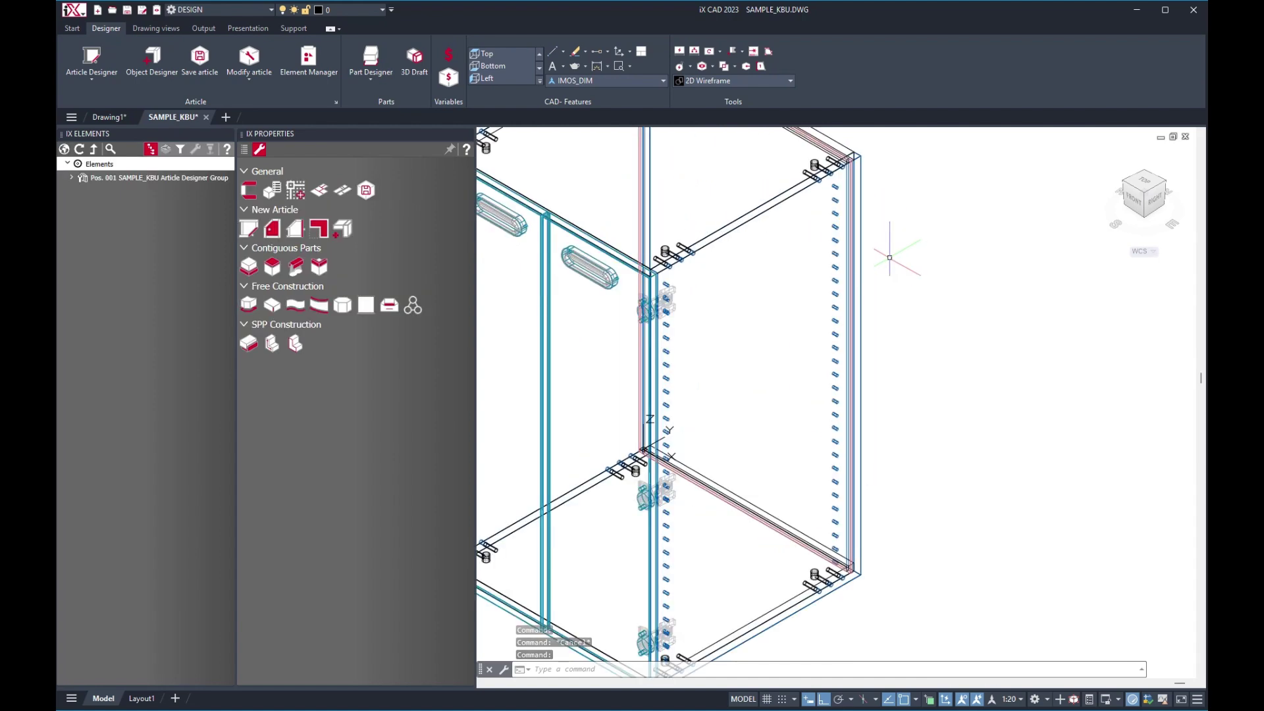
{"action": "middle_click_drag", "start_coordinate": [806, 243], "coordinate": [967, 304]}
{"action": "scroll", "coordinate": [967, 304], "scroll_direction": "down", "scroll_amount": 1}
{"action": "left_click", "coordinate": [847, 467]}
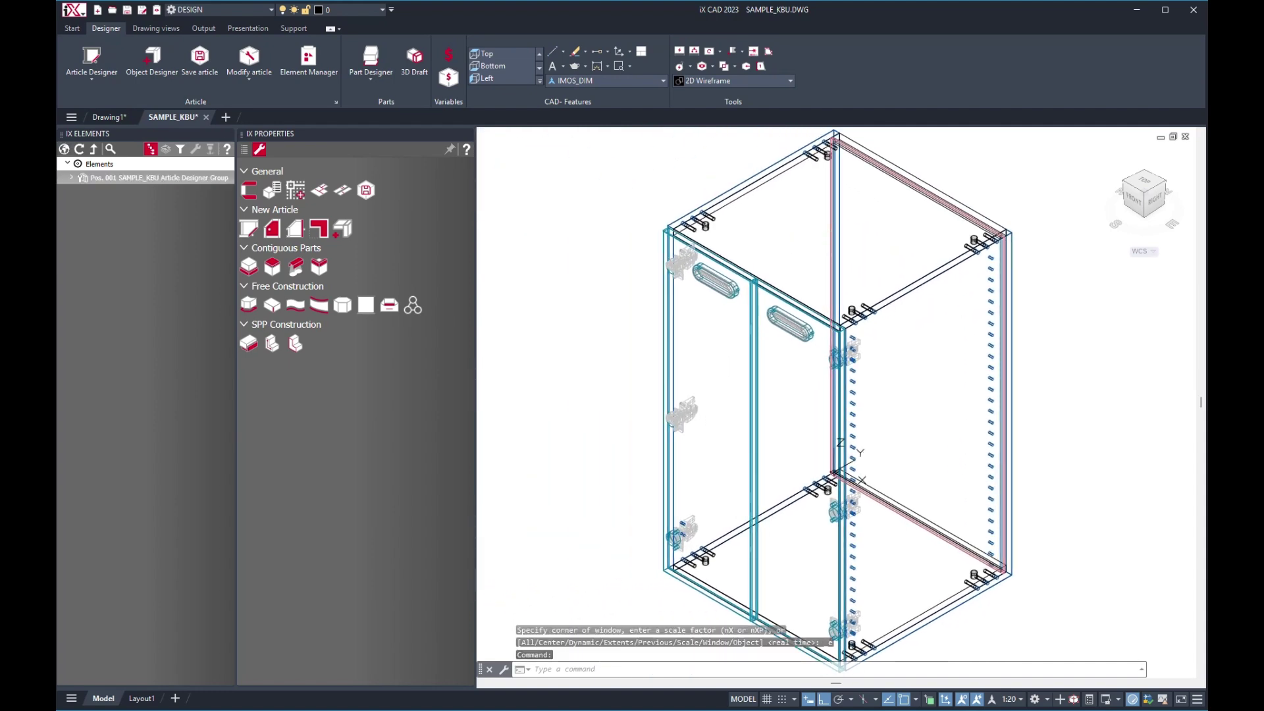
- Set the cabinet's height to 300 and check the lineboring on its right side panel
{"action": "left_click", "coordinate": [195, 149]}
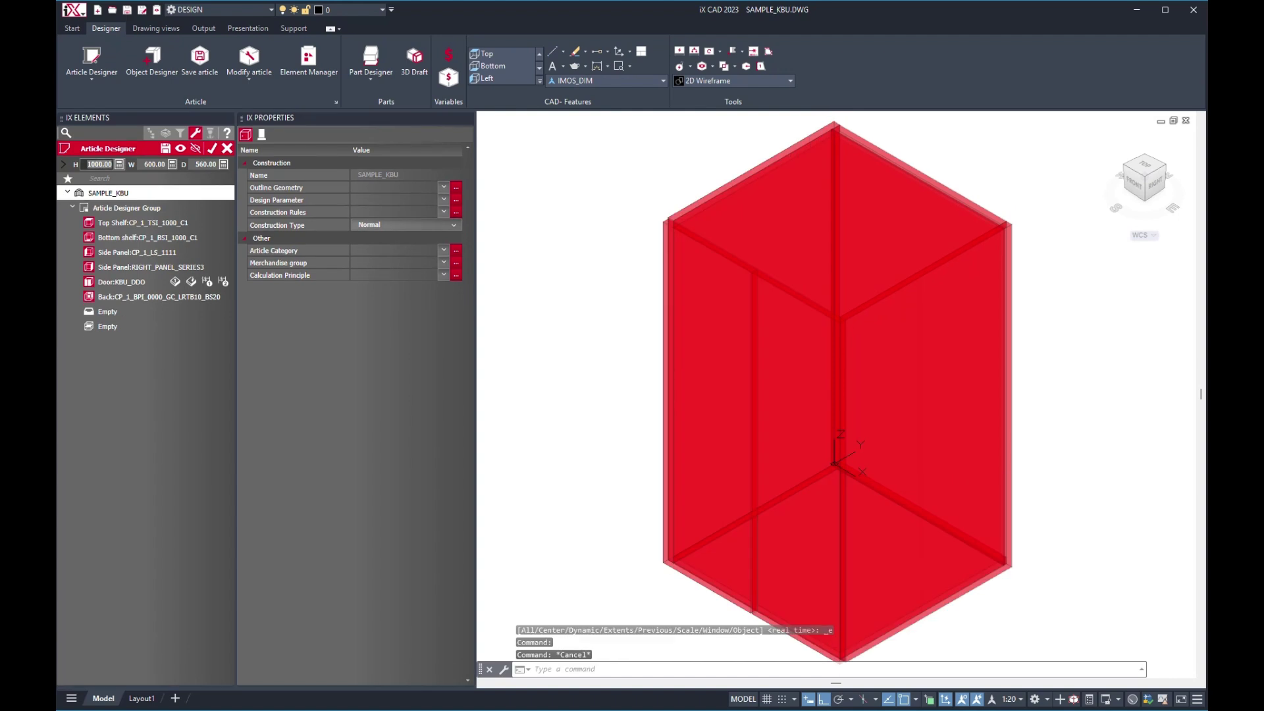
{"action": "type", "text": "300"}
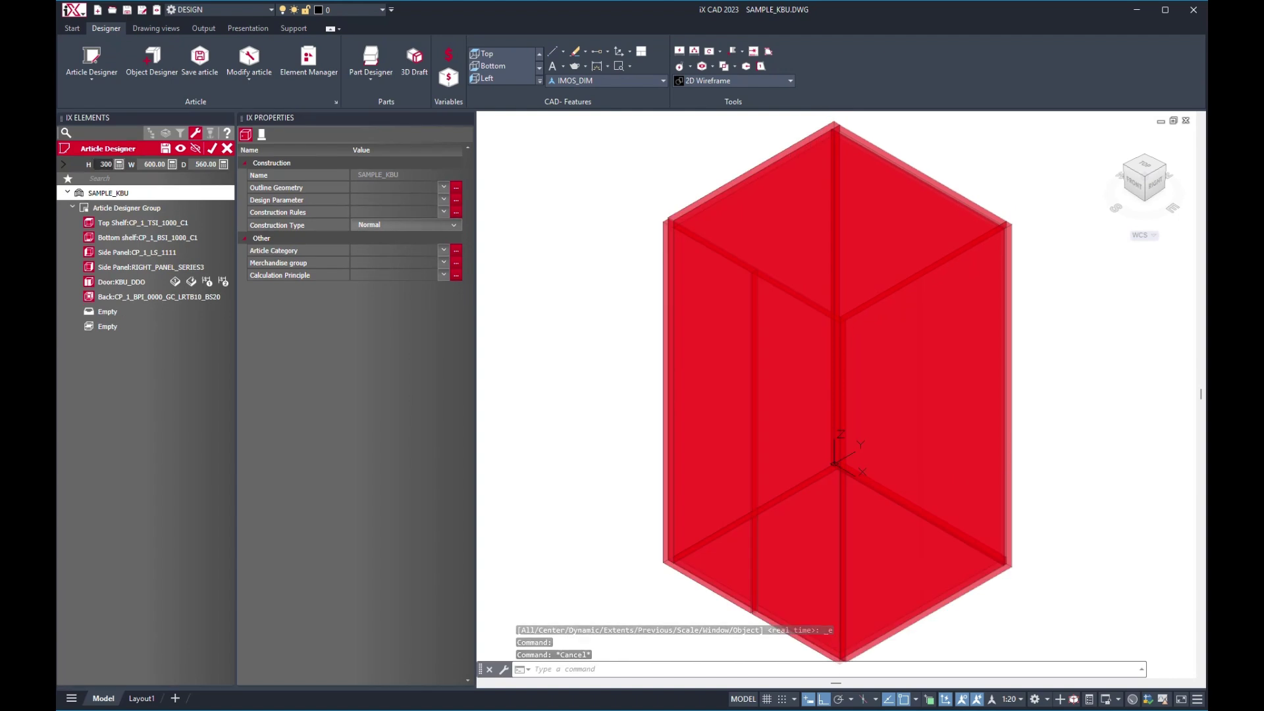
{"action": "left_click", "coordinate": [212, 148]}
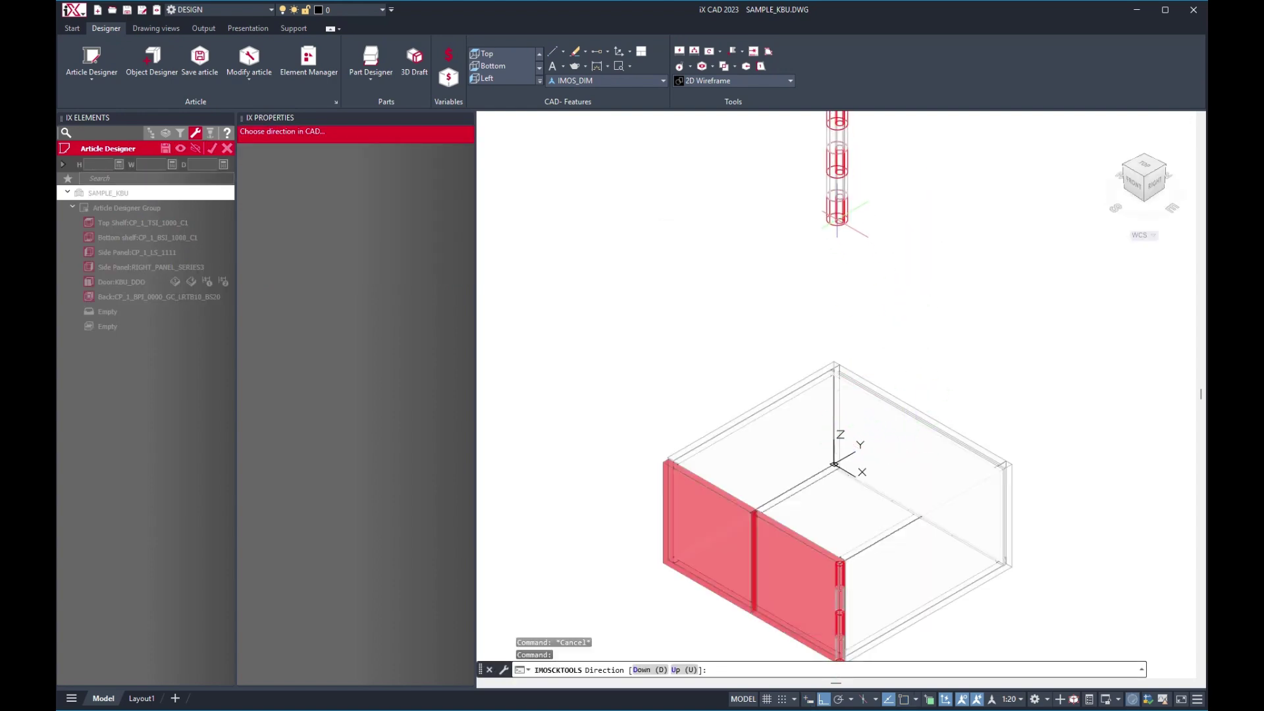
{"action": "left_click", "coordinate": [838, 219]}
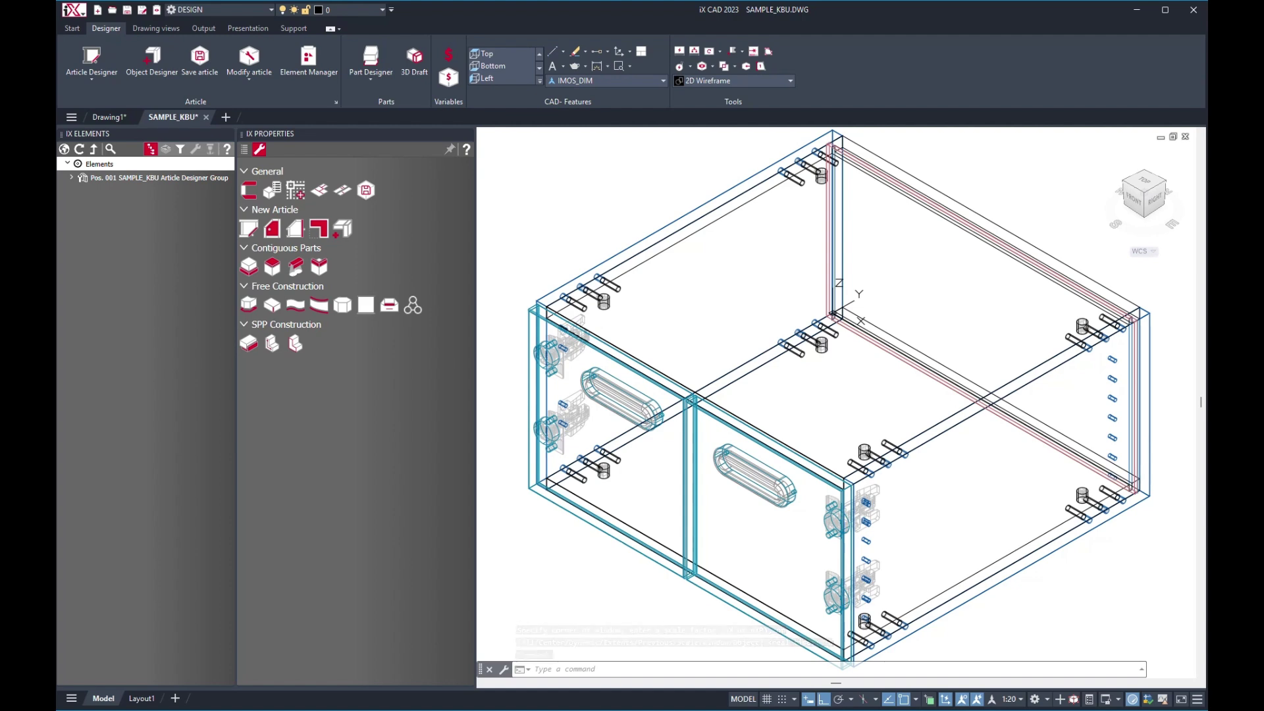
{"action": "scroll", "coordinate": [732, 384], "scroll_direction": "down", "scroll_amount": 2}
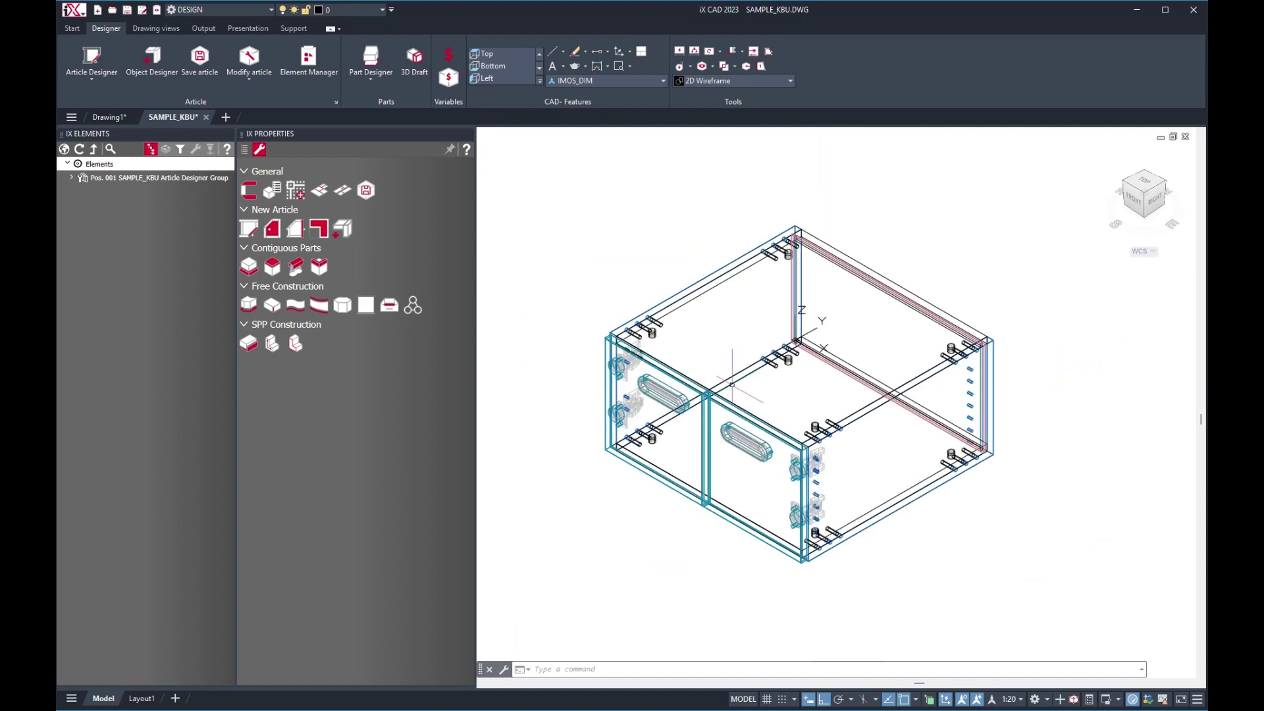
{"action": "scroll", "coordinate": [732, 384], "scroll_direction": "up", "scroll_amount": 2}
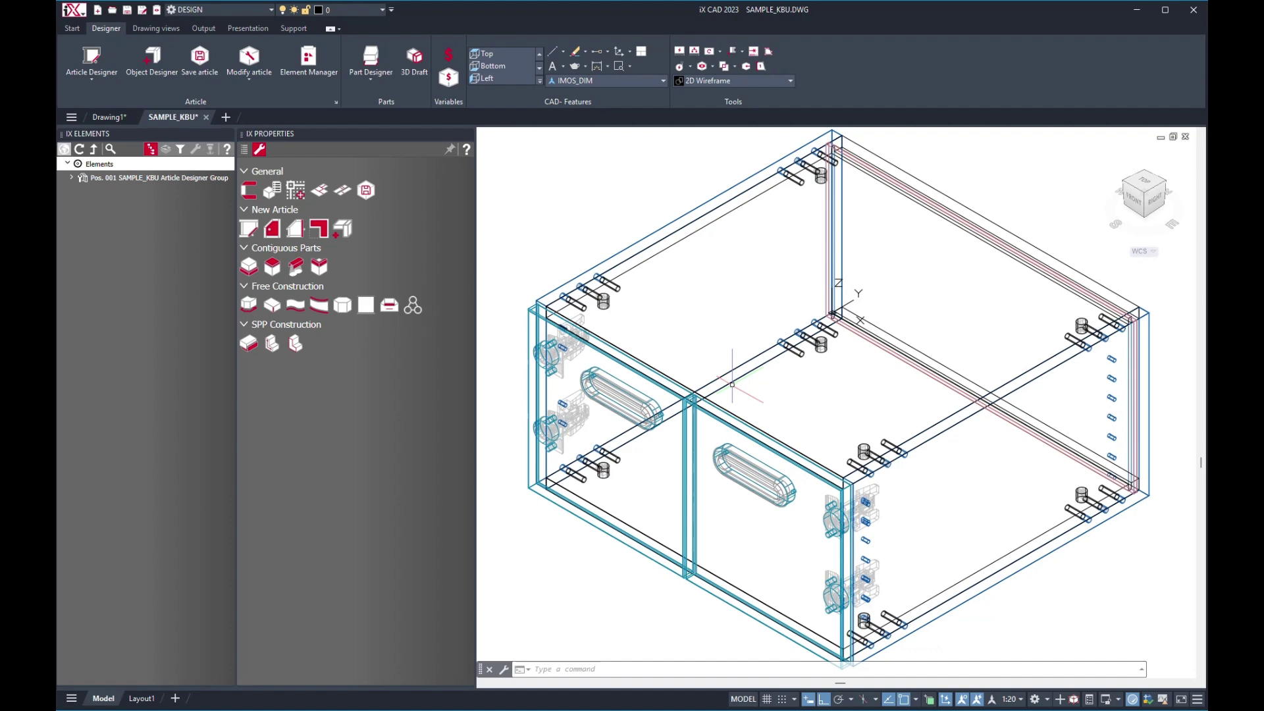
- Display the cabinet in the Realistic visual style and clear its selection
{"action": "left_click", "coordinate": [64, 149]}
{"action": "left_click", "coordinate": [158, 177]}
{"action": "left_click", "coordinate": [196, 150]}
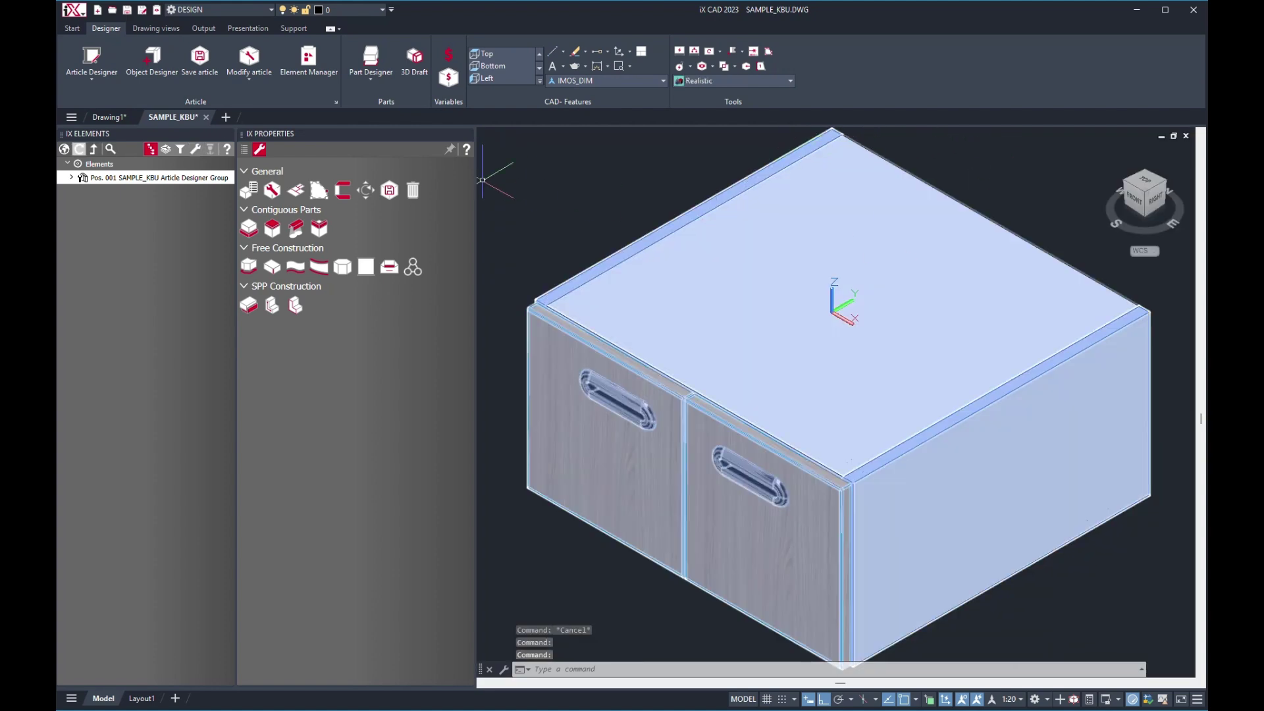
{"action": "left_click", "coordinate": [63, 149]}
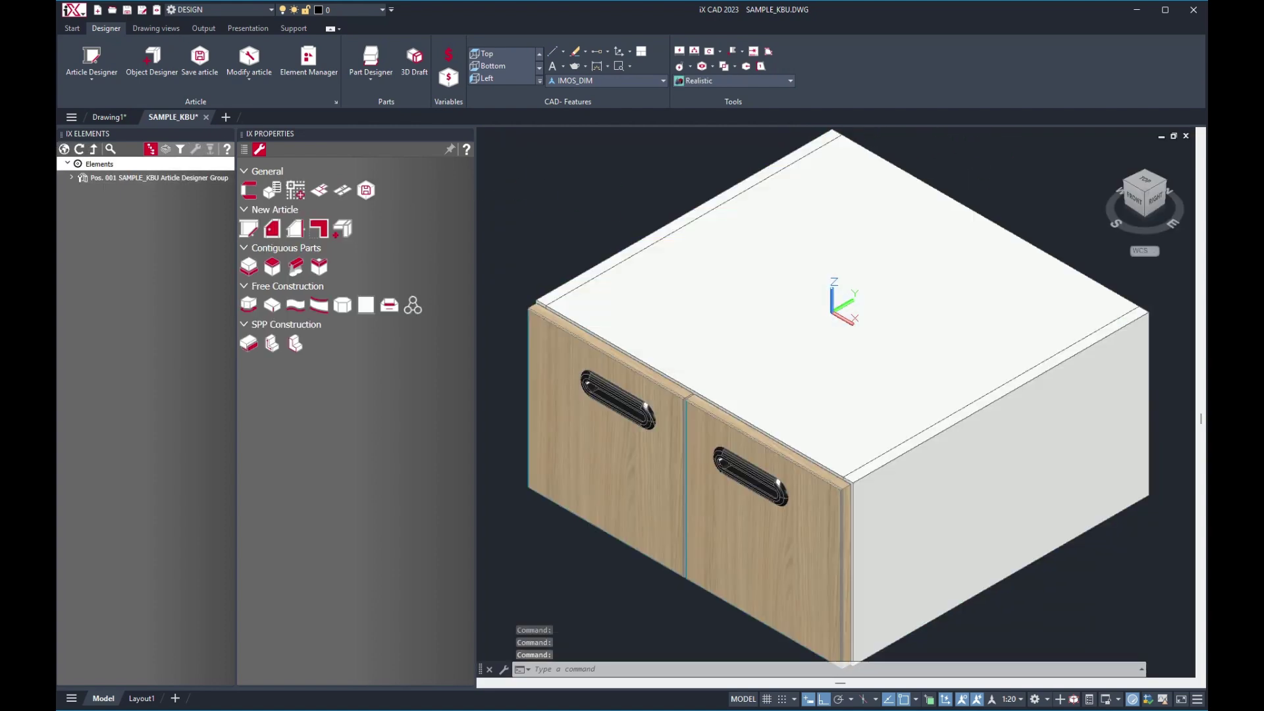